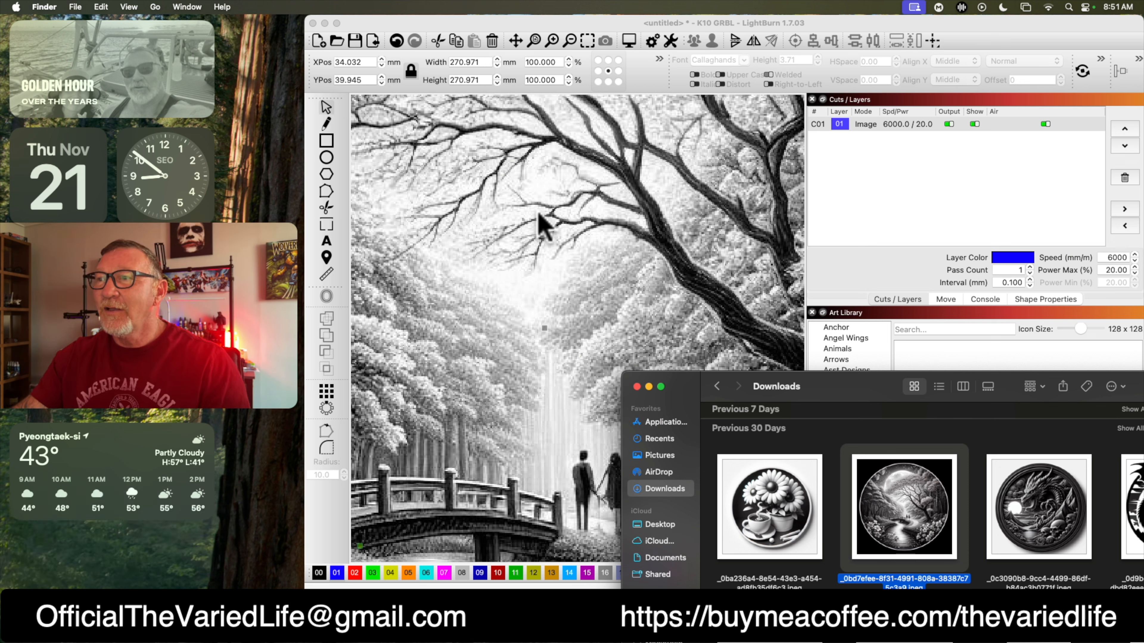
# Set the image's width to 70 mm, and scale it down to about 25 mm tucked into the work area's upper-left corner.
pyautogui.click(483, 62)
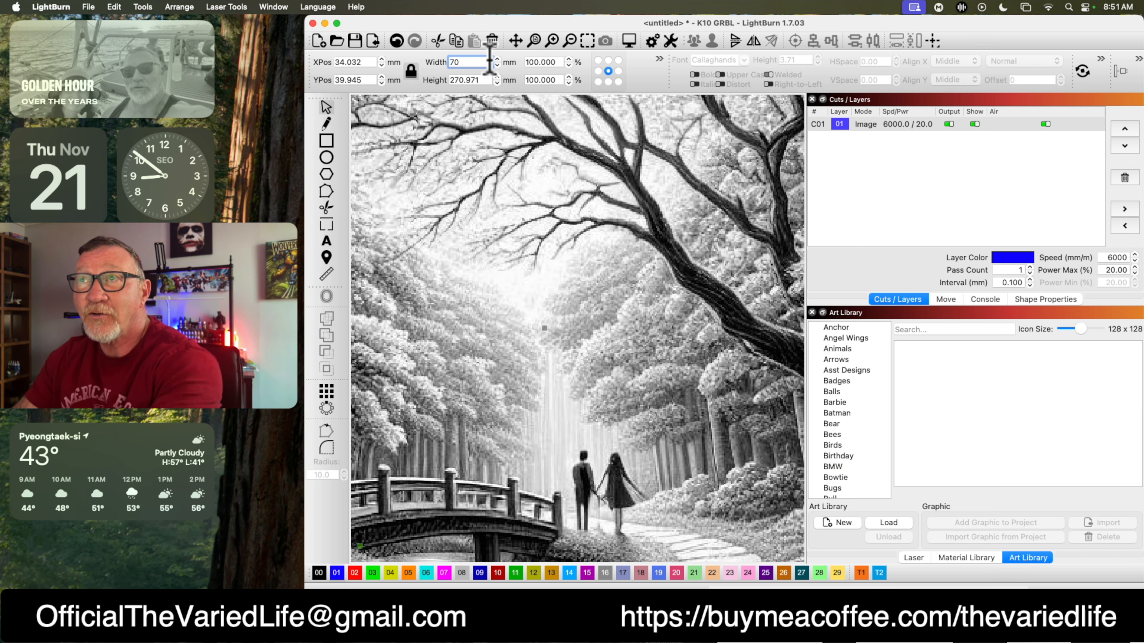
pyautogui.press('Return')
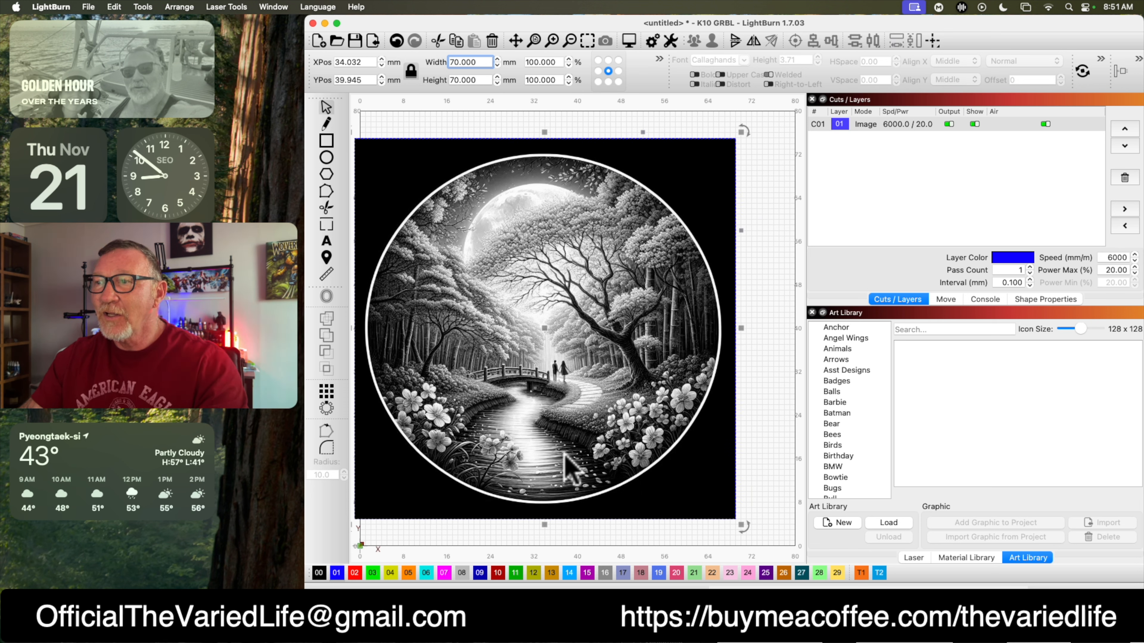
pyautogui.moveTo(550, 445); pyautogui.dragTo(577, 447)
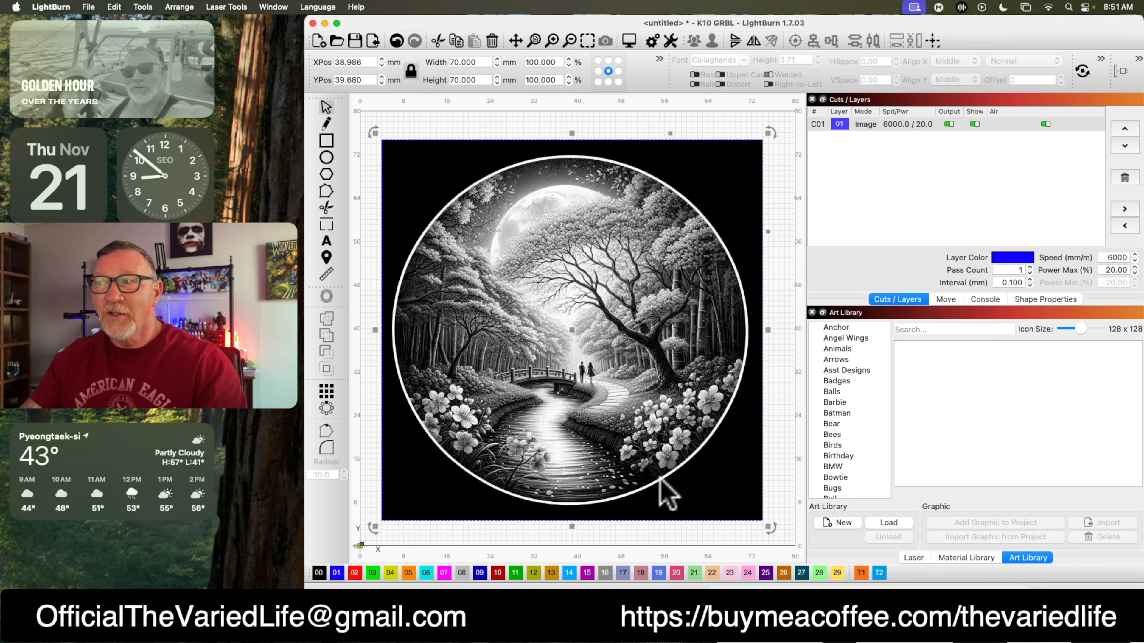
pyautogui.moveTo(767, 522); pyautogui.dragTo(424, 174)
pyautogui.click(363, 132)
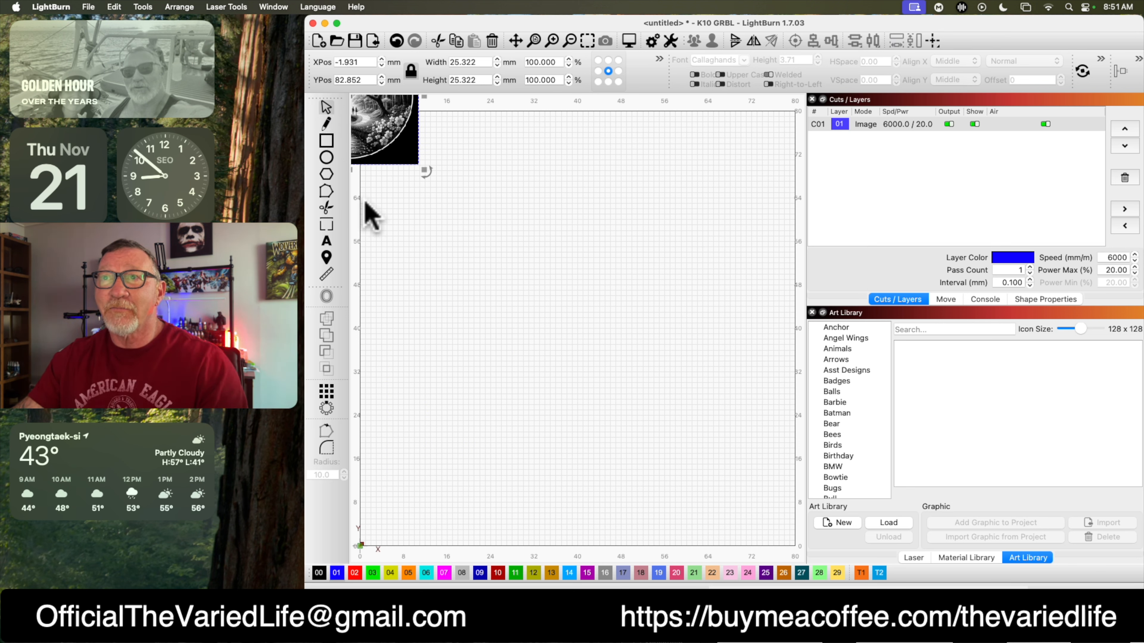
# Draw a circle about 72 mm in diameter that nearly fills the work area.
pyautogui.click(326, 158)
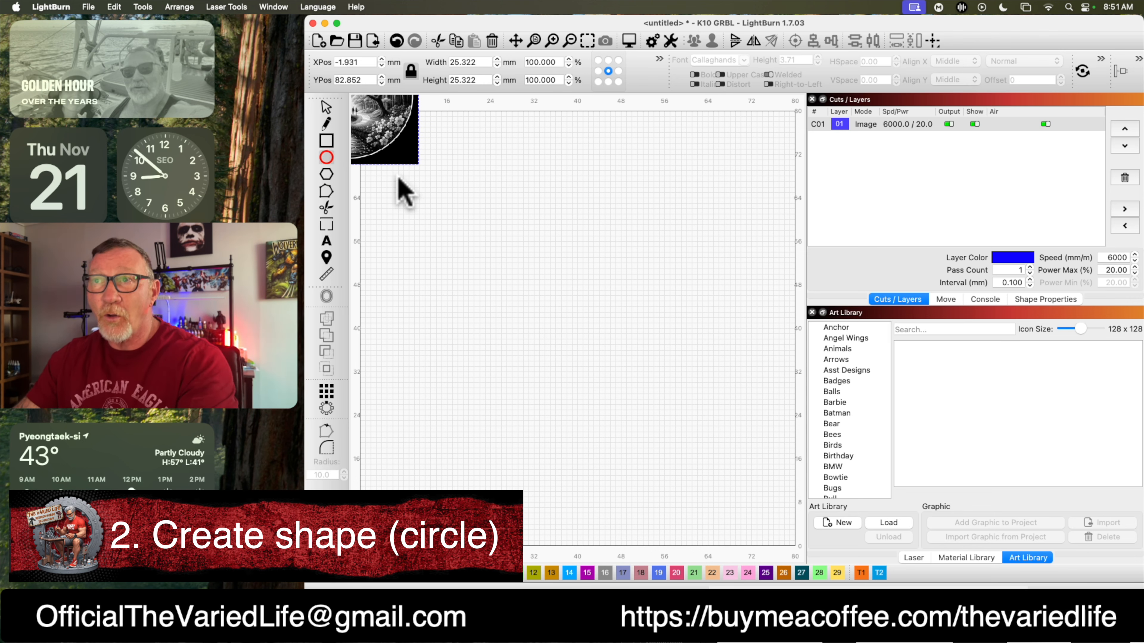
pyautogui.moveTo(383, 171); pyautogui.dragTo(783, 485)
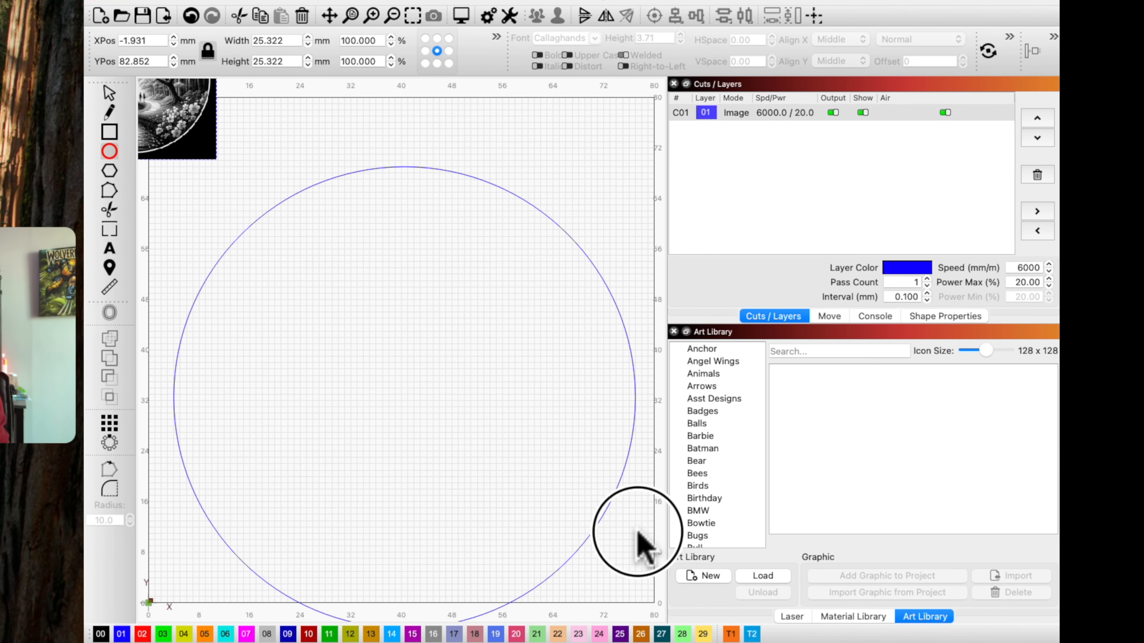
pyautogui.moveTo(639, 531); pyautogui.dragTo(628, 501)
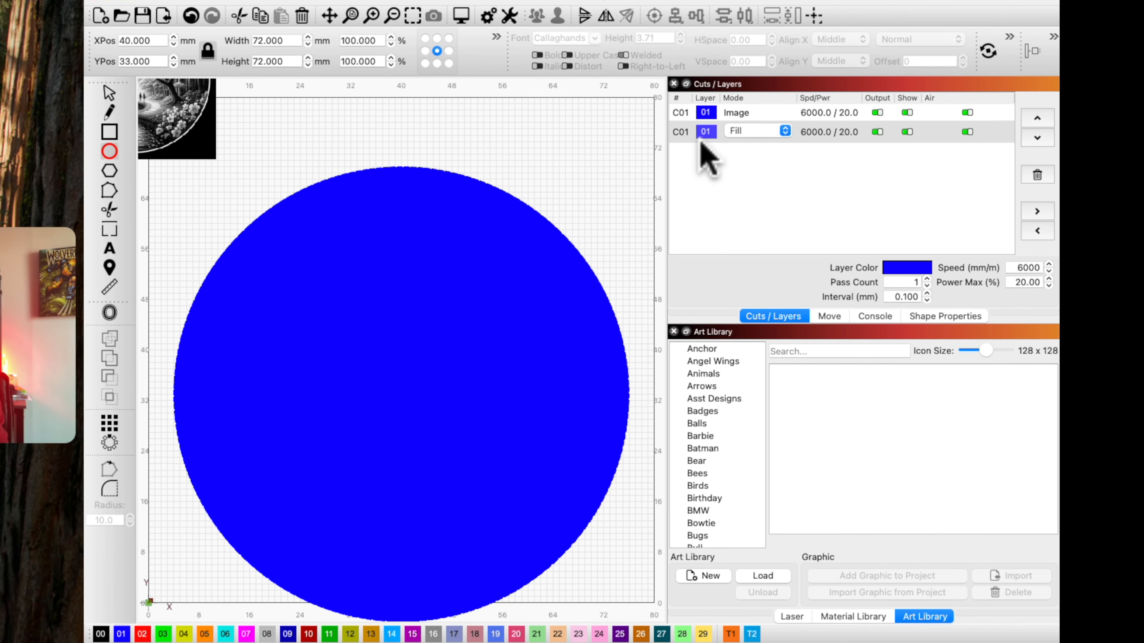
# Change the circle's layer mode to Line and centre the circle in the work area at 40, 40 mm.
pyautogui.click(761, 131)
pyautogui.click(752, 120)
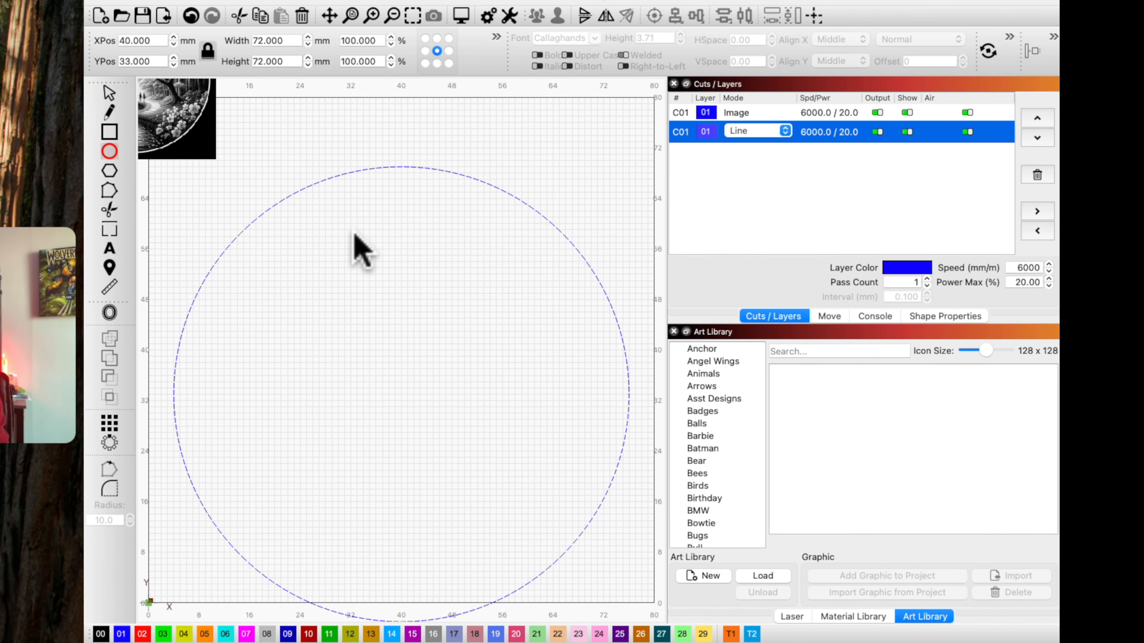
pyautogui.moveTo(396, 412); pyautogui.dragTo(404, 368)
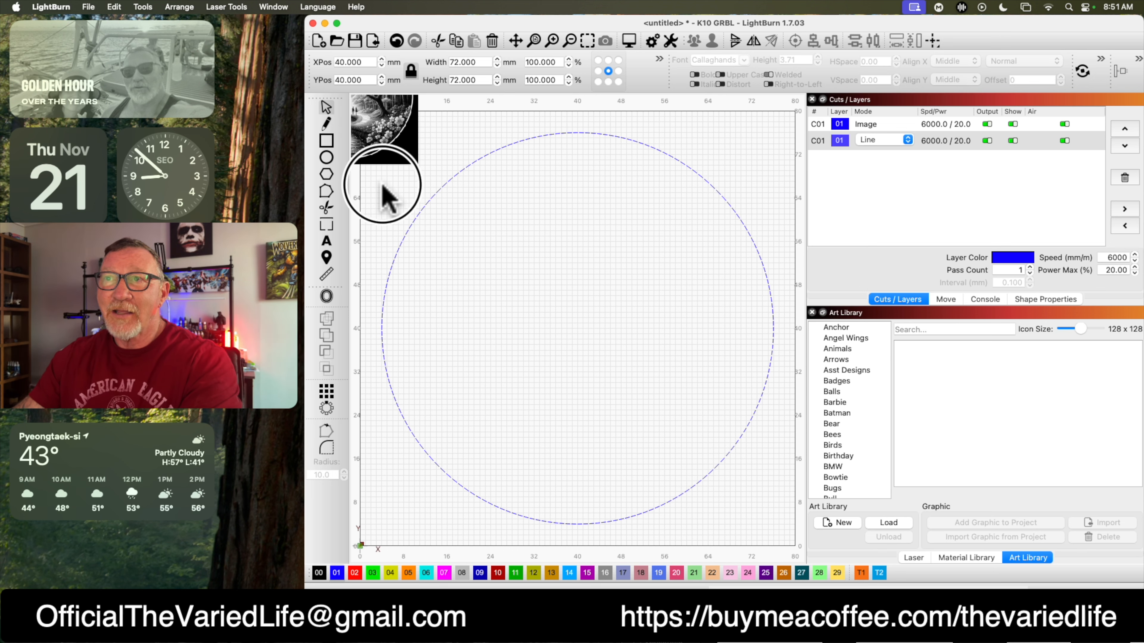
# Move the image over the circle and enlarge it to about 77 by 78 mm so its round border matches the circle.
pyautogui.click(386, 198)
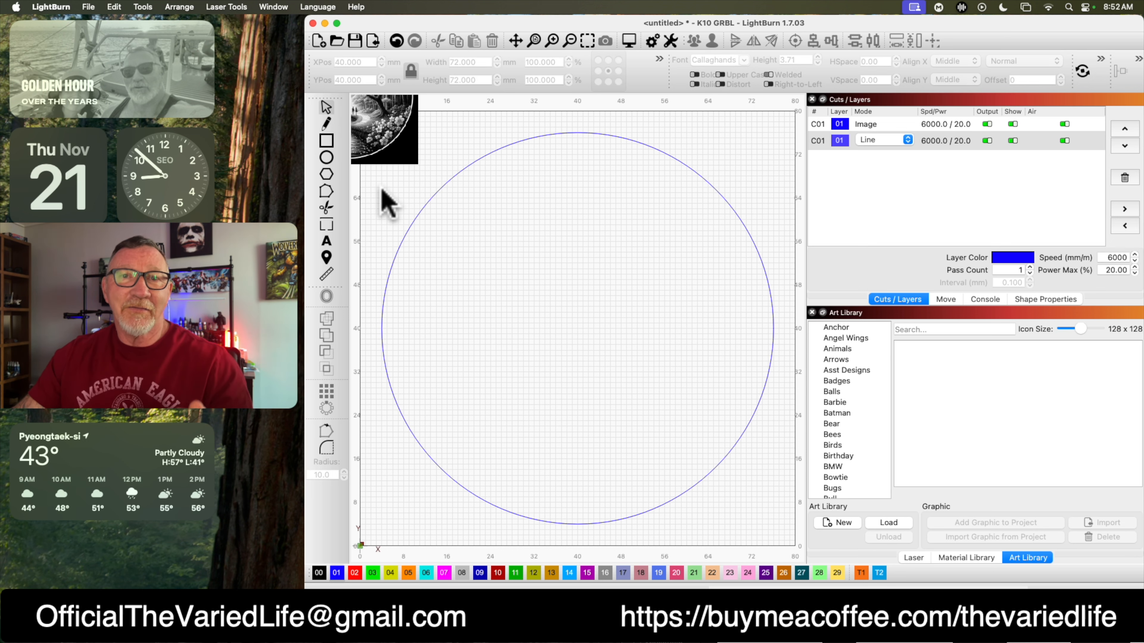
pyautogui.click(576, 282)
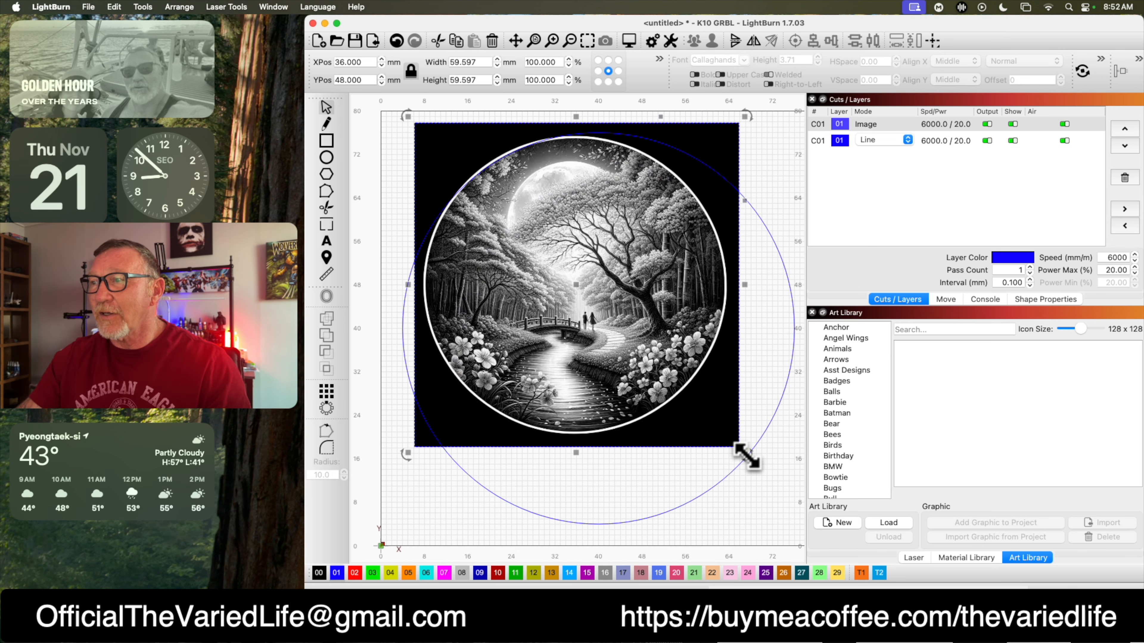
pyautogui.moveTo(745, 454); pyautogui.dragTo(796, 535)
pyautogui.moveTo(660, 398)
pyautogui.mouseDown()
pyautogui.moveTo(638, 400)
pyautogui.moveTo(648, 398)
pyautogui.mouseUp()
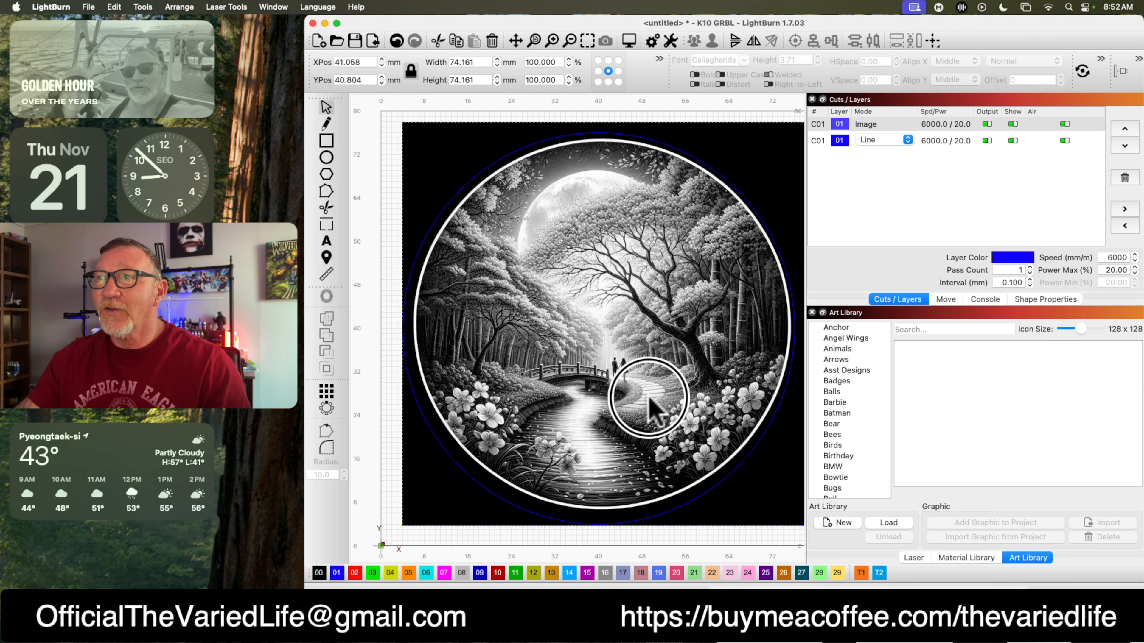
pyautogui.moveTo(395, 116); pyautogui.dragTo(386, 108)
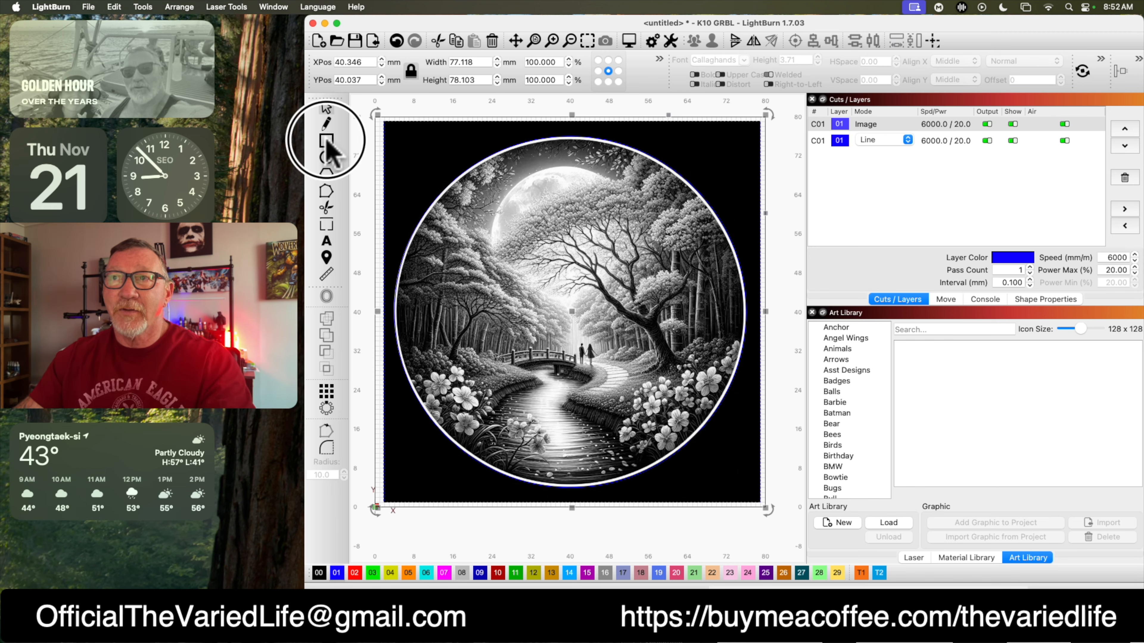
# Draw a rectangle about 44 by 5 mm across the lower part of the image and centre it horizontally in the circle.
pyautogui.click(327, 141)
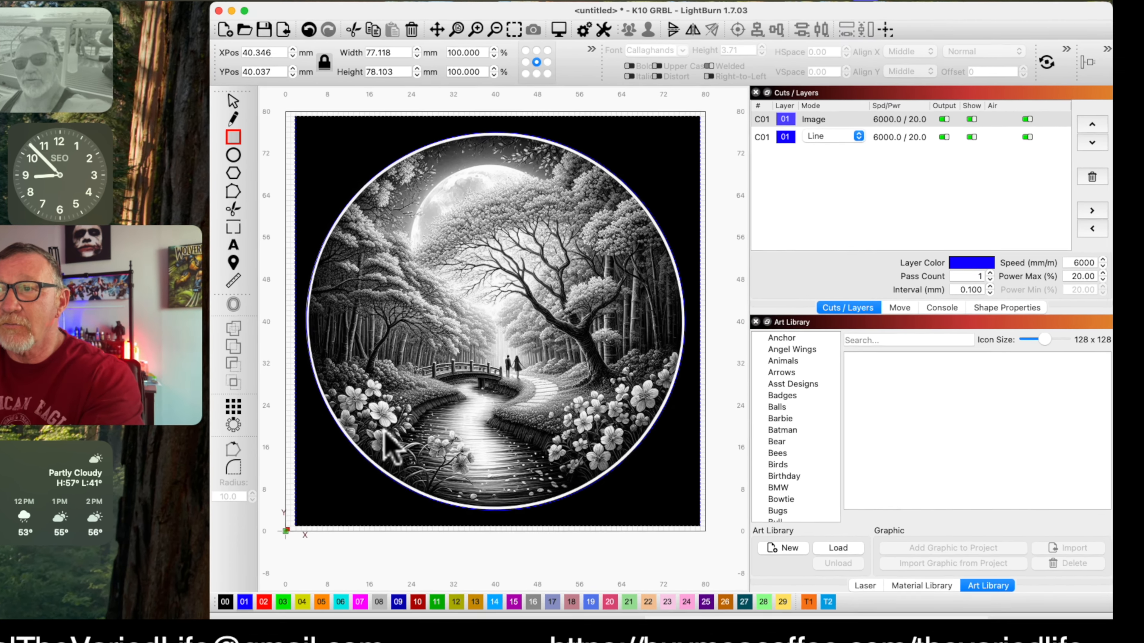
pyautogui.moveTo(468, 414); pyautogui.dragTo(525, 435)
pyautogui.moveTo(350, 478); pyautogui.dragTo(528, 483)
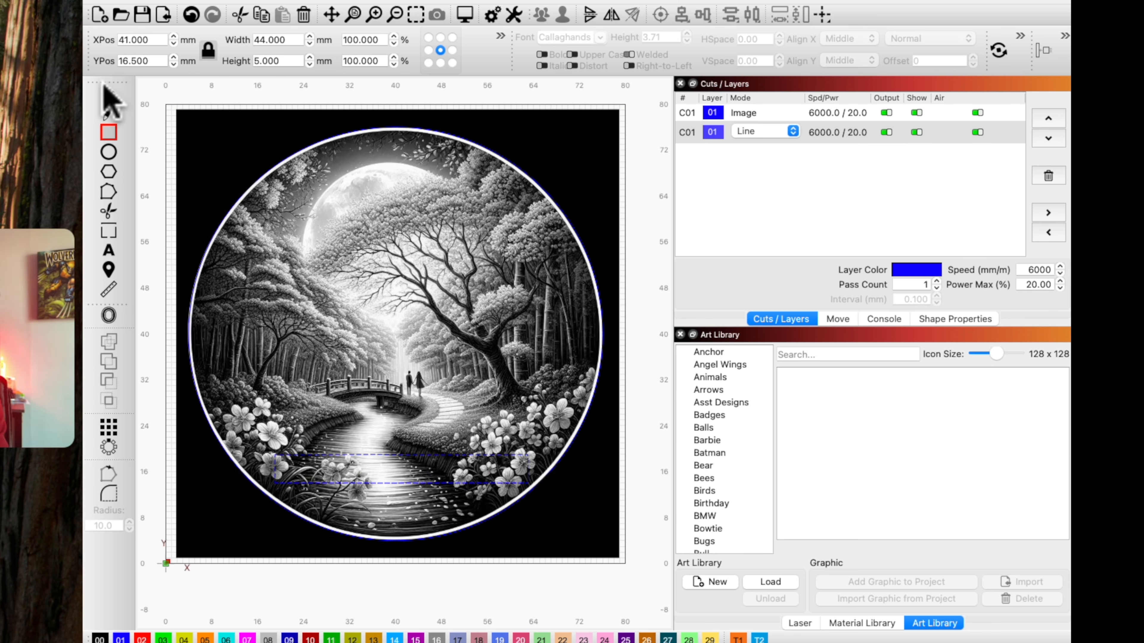
pyautogui.moveTo(400, 466)
pyautogui.mouseDown()
pyautogui.moveTo(439, 414)
pyautogui.moveTo(350, 312)
pyautogui.moveTo(335, 467)
pyautogui.moveTo(397, 466)
pyautogui.mouseUp()
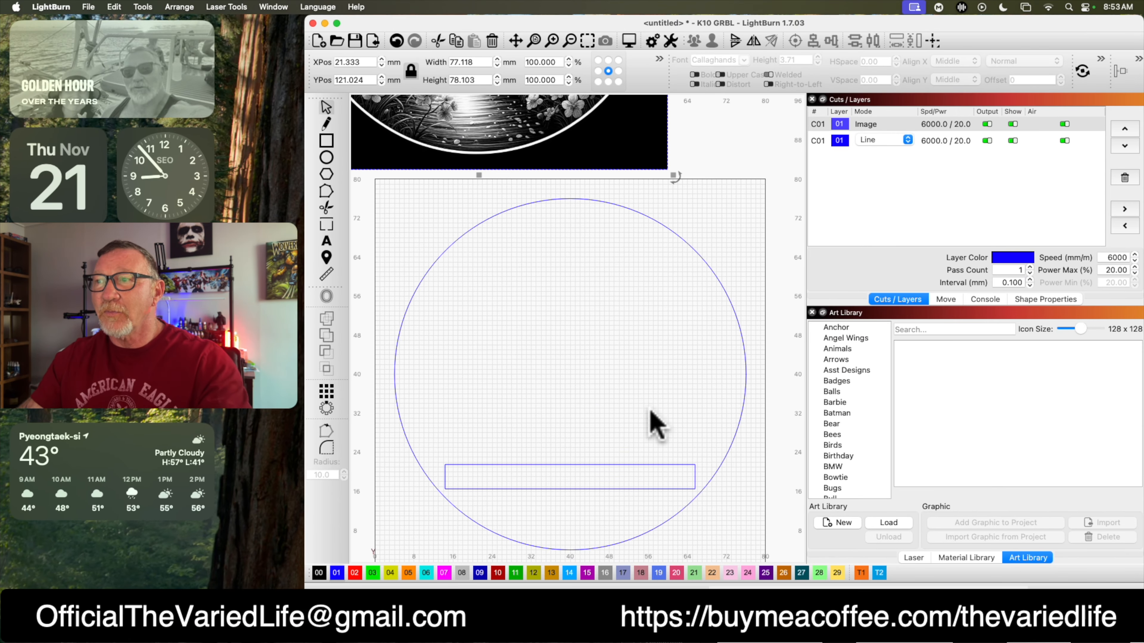
# Select the circle and the rectangle together and group them.
pyautogui.moveTo(634, 403); pyautogui.dragTo(630, 345)
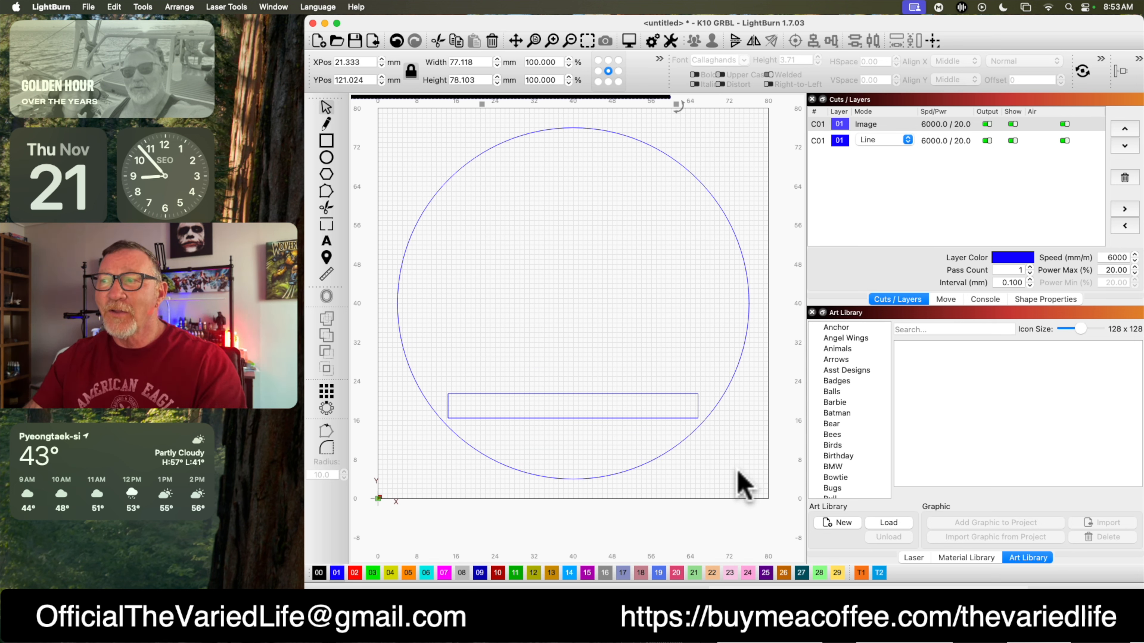
pyautogui.click(739, 485)
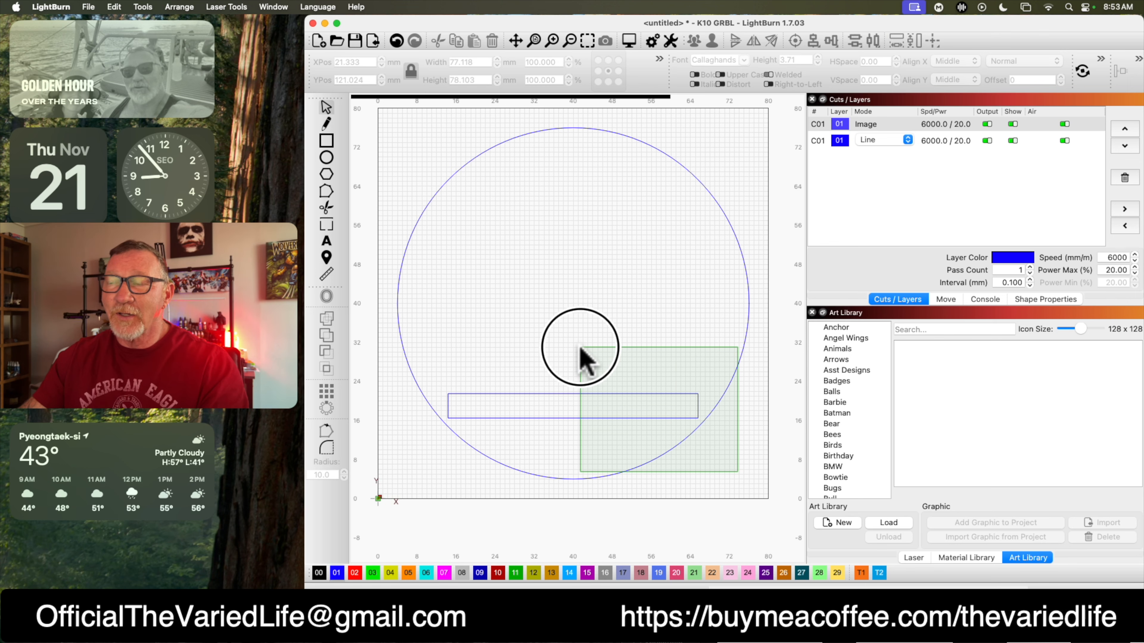
pyautogui.moveTo(580, 348); pyautogui.dragTo(580, 347)
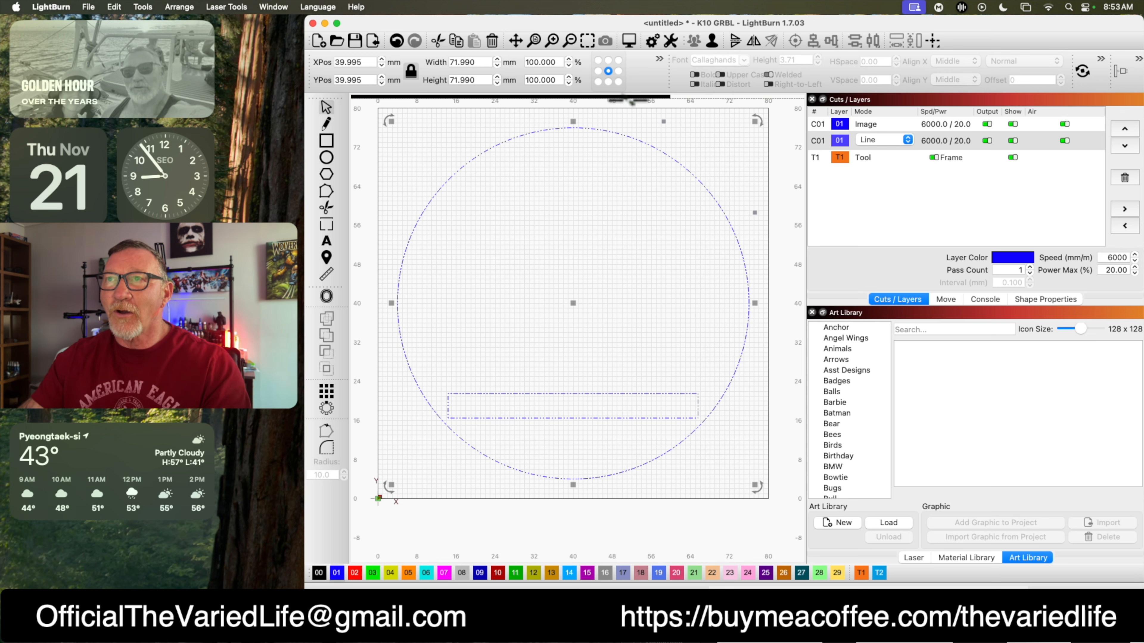
# Move the image back down so it partly covers the grouped circle and rectangle.
pyautogui.moveTo(706, 140); pyautogui.dragTo(709, 158)
pyautogui.click(606, 104)
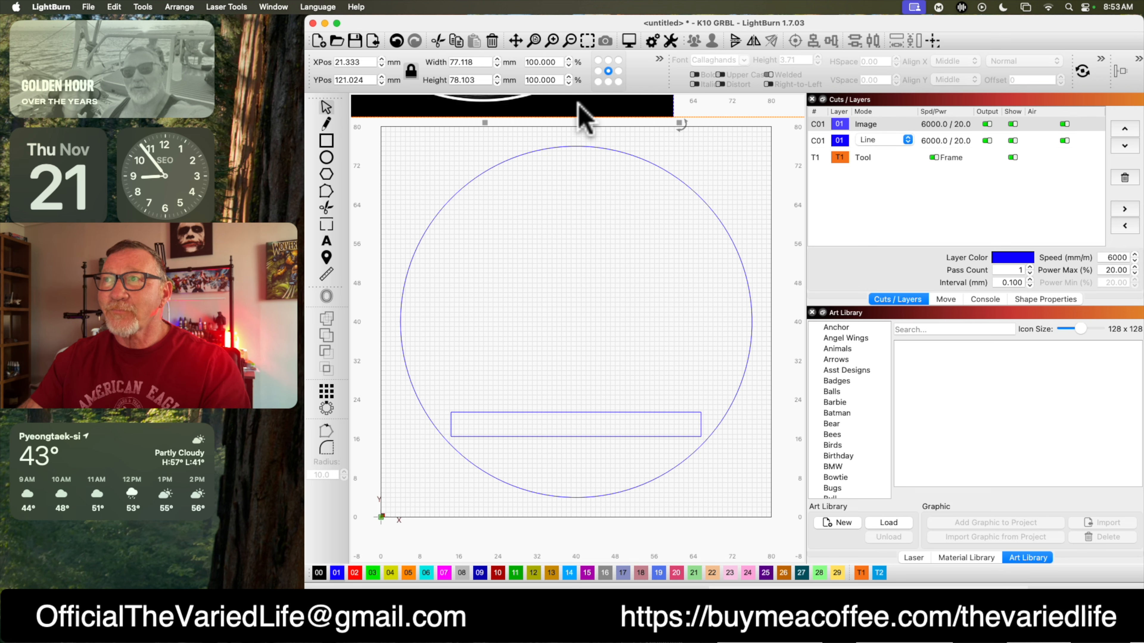
pyautogui.moveTo(516, 102); pyautogui.dragTo(601, 392)
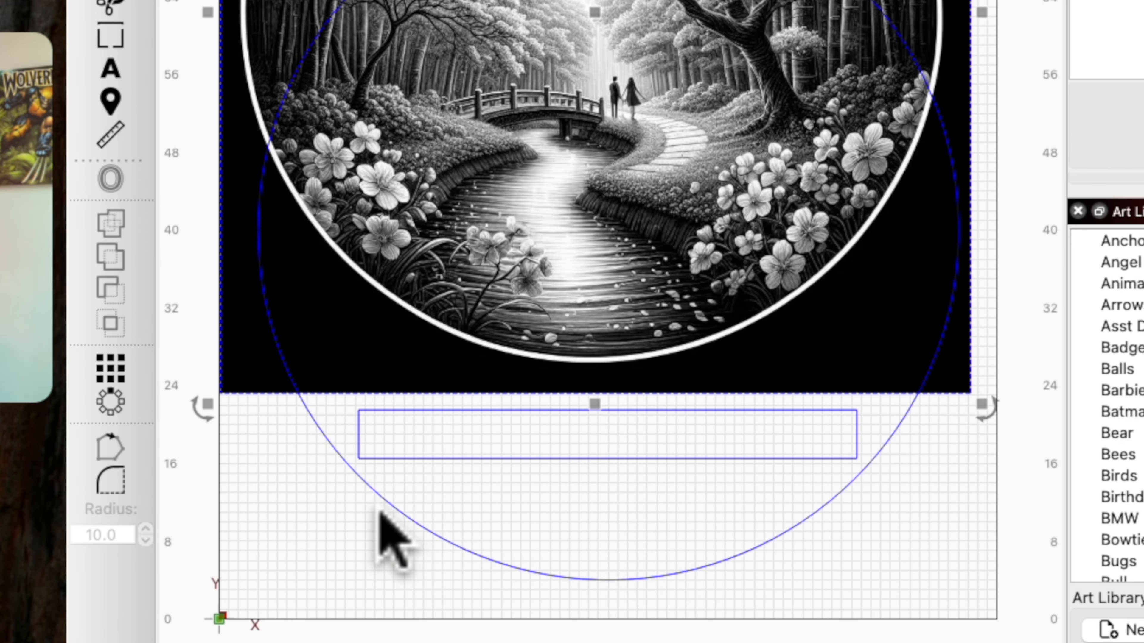
# Select the image together with the grouped circle and rectangle and apply the shapes as a mask to the image.
pyautogui.click(387, 505)
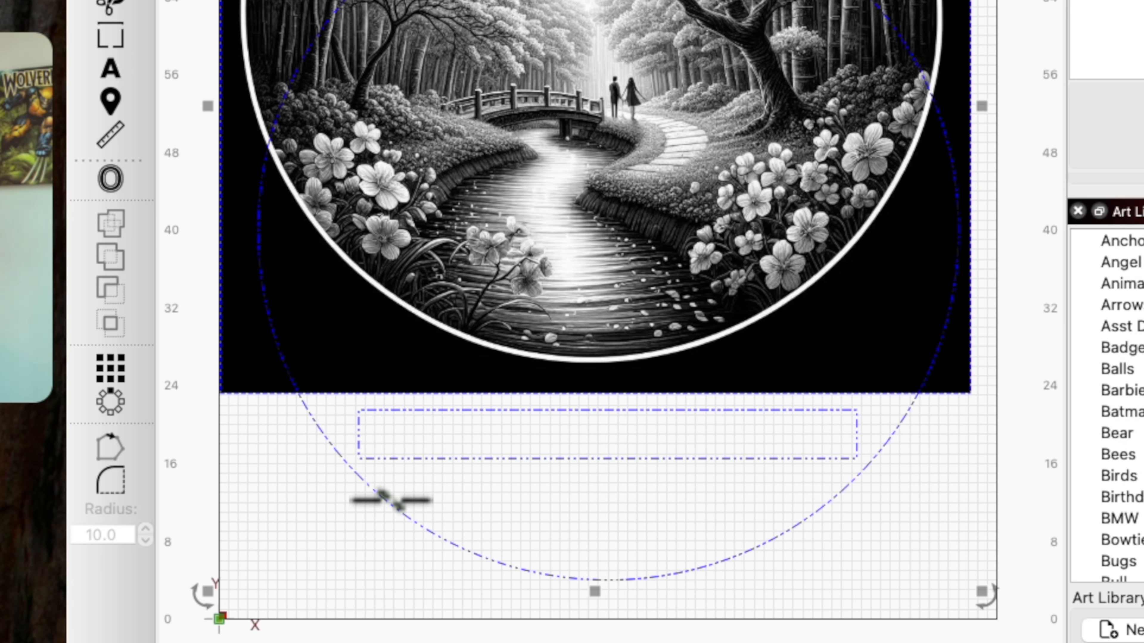
pyautogui.click(921, 563)
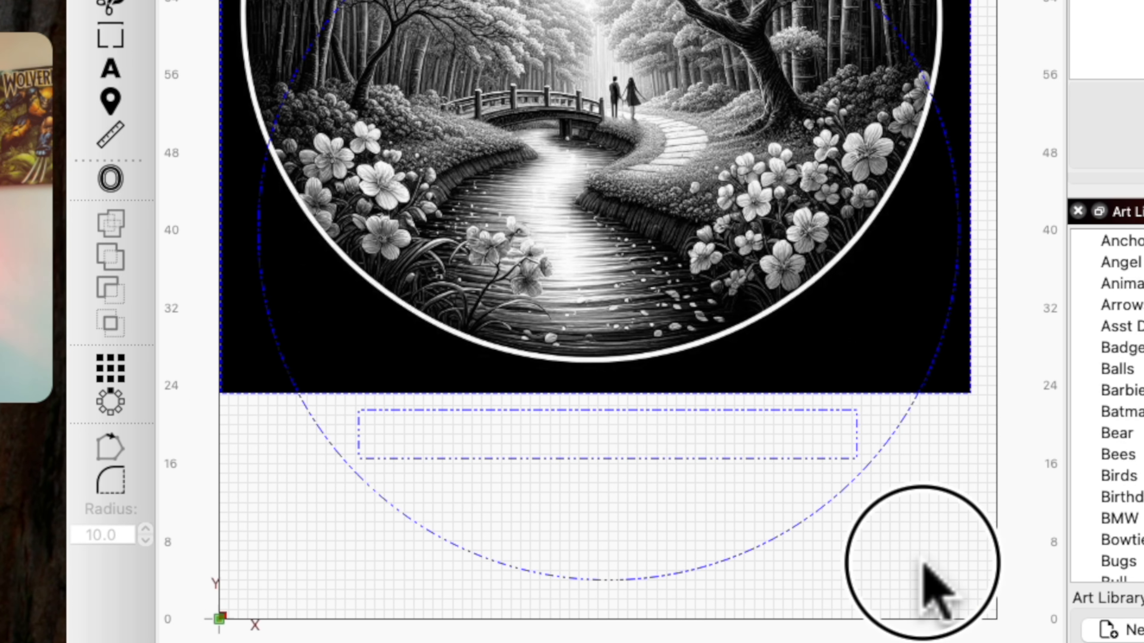
pyautogui.moveTo(938, 570); pyautogui.dragTo(563, 185)
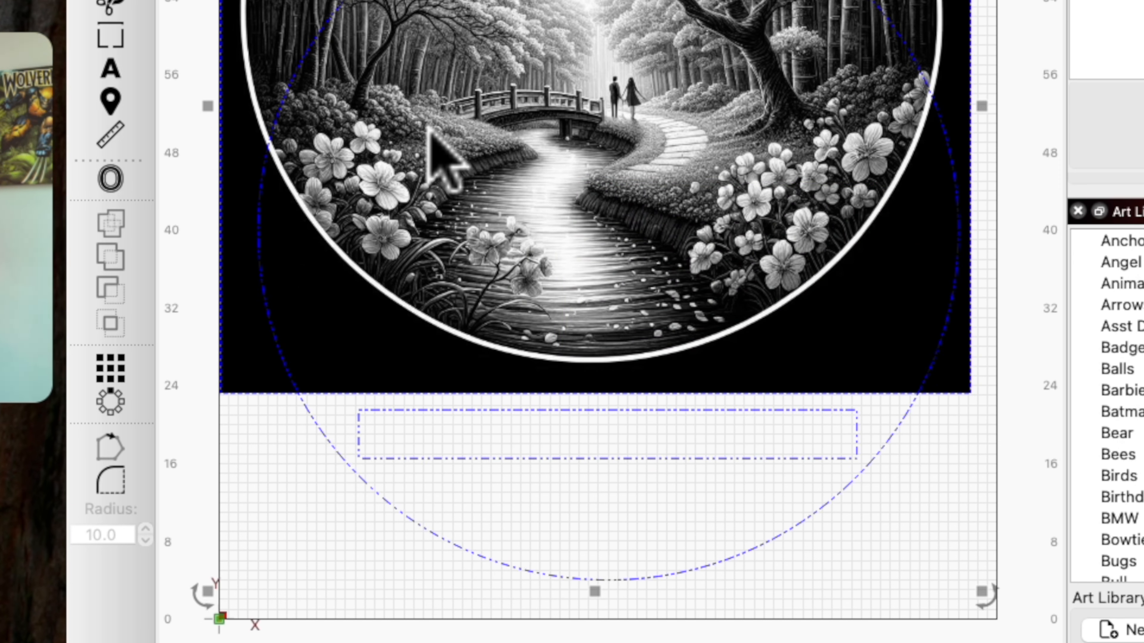
pyautogui.rightClick(438, 147)
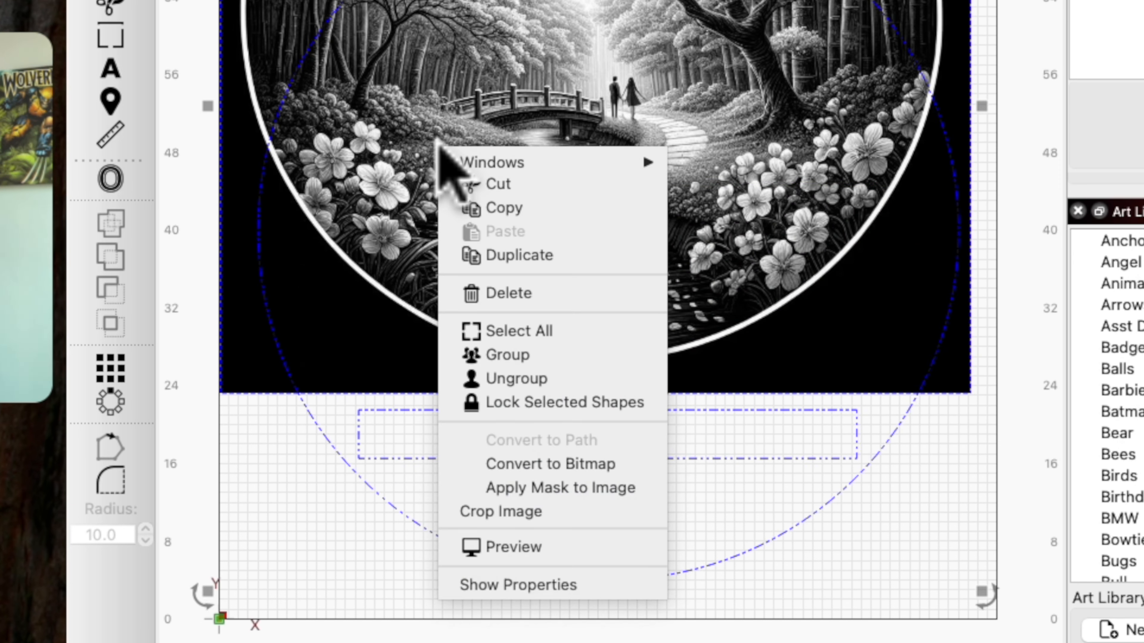
pyautogui.click(589, 489)
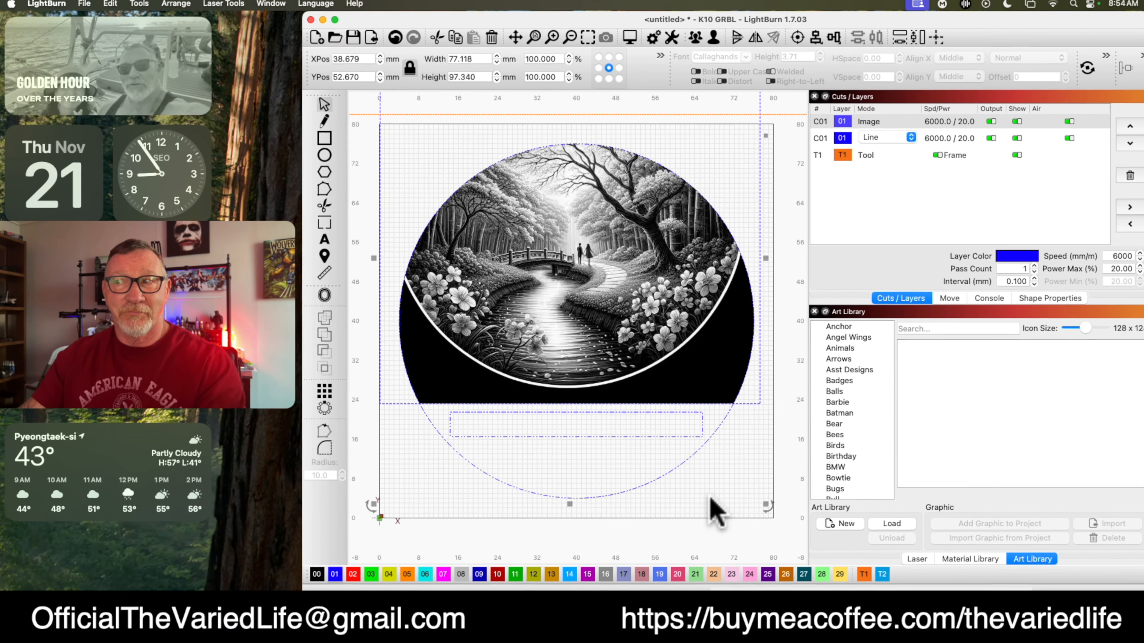
# Select only the masked image and reposition it so the scene fills the circular mask.
pyautogui.click(726, 508)
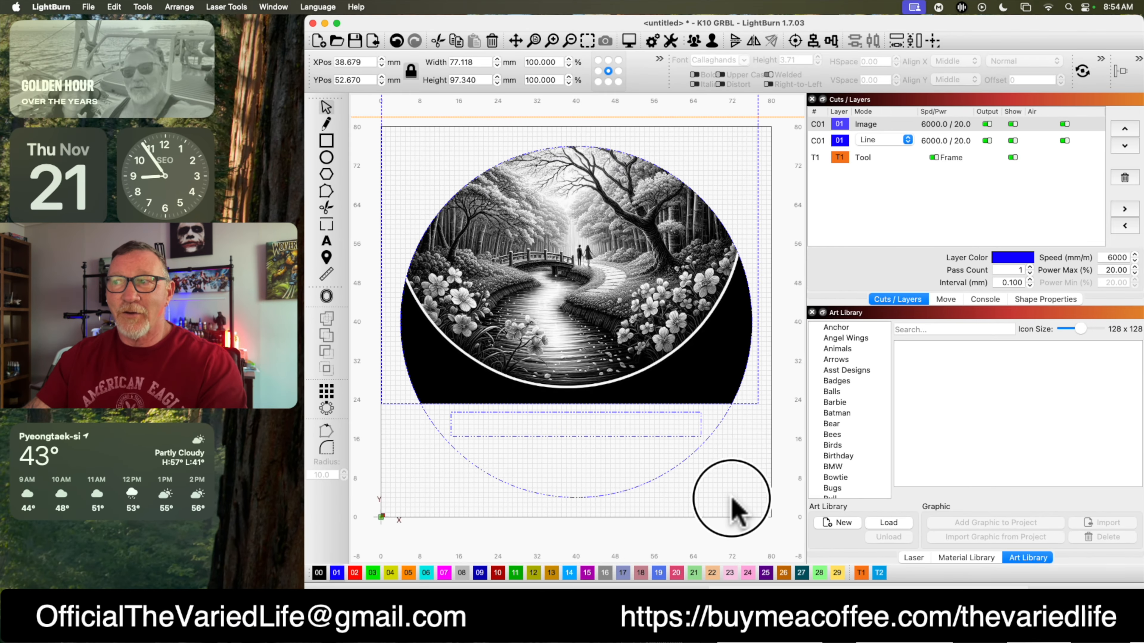
pyautogui.click(589, 273)
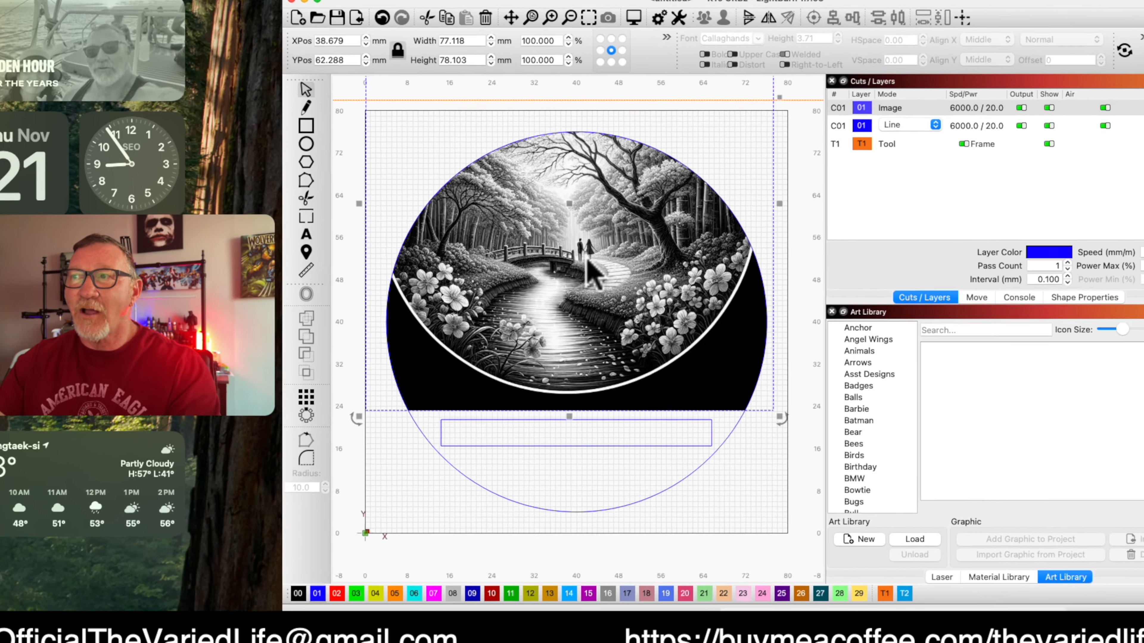
pyautogui.moveTo(580, 246); pyautogui.dragTo(597, 377)
# Select the image with its mask shapes, flatten the image mask, and remove the leftover circle and rectangle outlines.
pyautogui.click(693, 531)
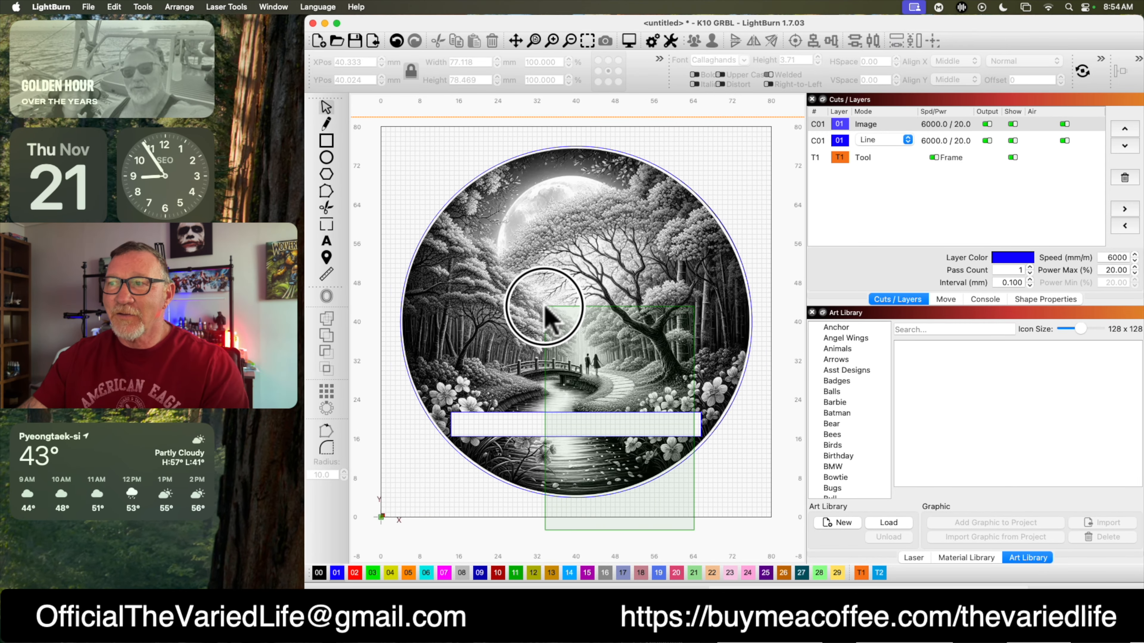
pyautogui.moveTo(546, 308); pyautogui.dragTo(546, 308)
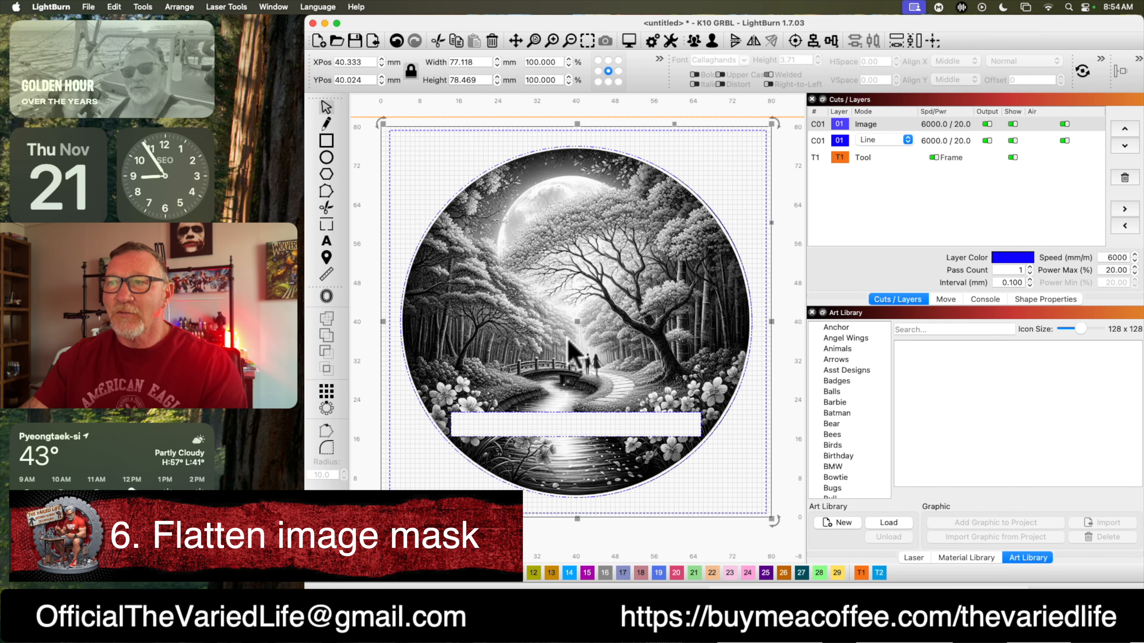
pyautogui.rightClick(570, 328)
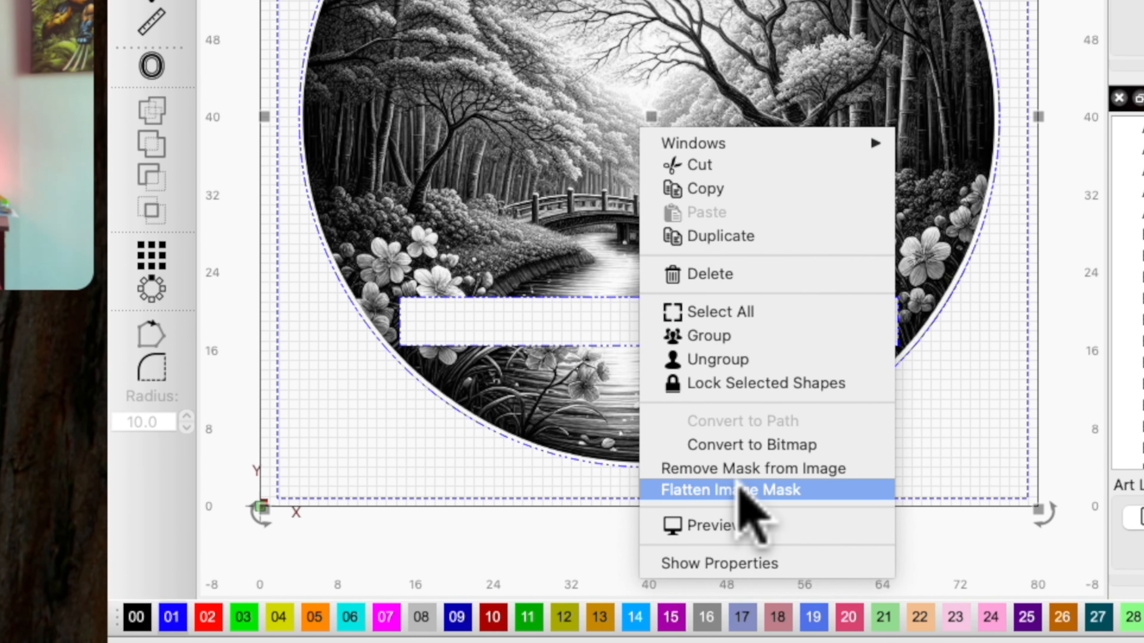
pyautogui.click(780, 494)
pyautogui.click(812, 543)
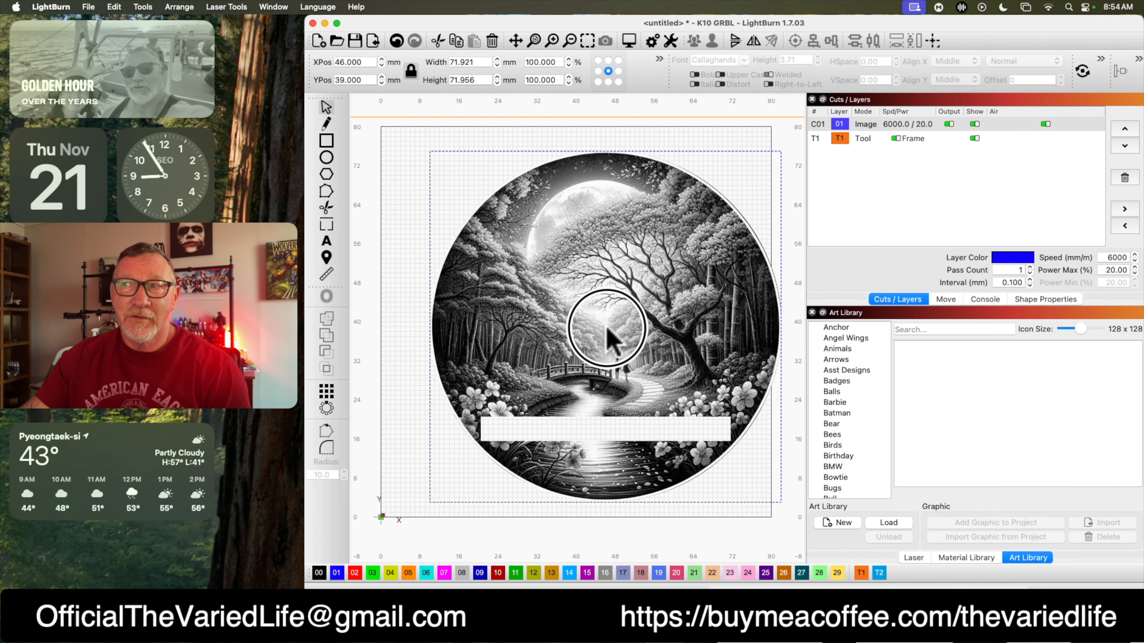
# Move the flattened image back to the middle of the work area and enlarge it to about 73.6 mm wide.
pyautogui.moveTo(606, 328); pyautogui.dragTo(578, 320)
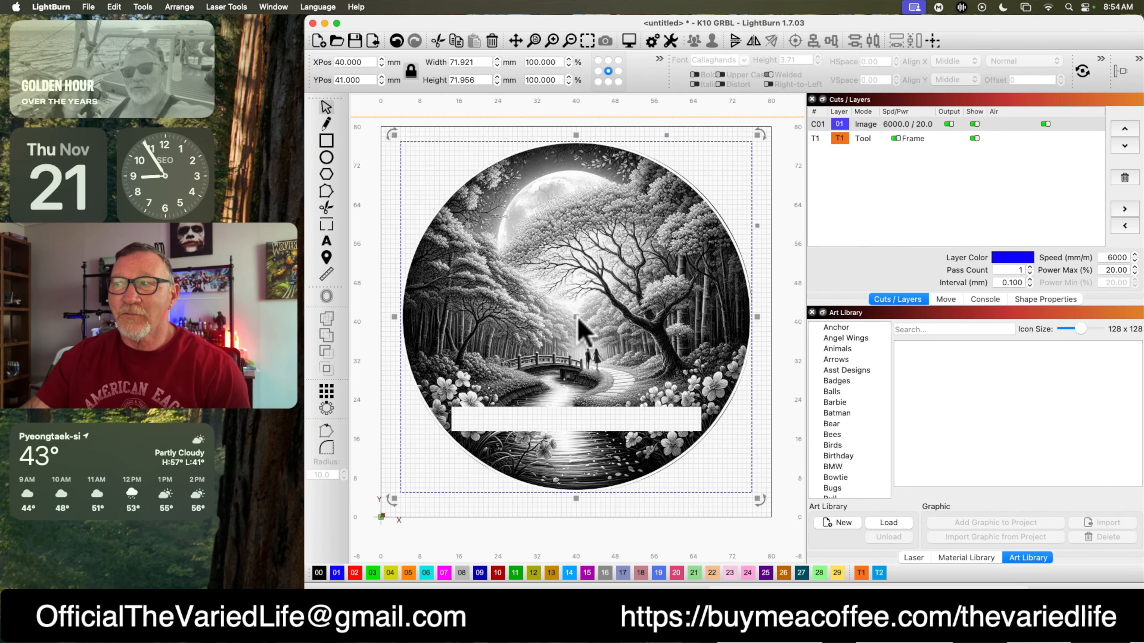
pyautogui.moveTo(756, 499); pyautogui.dragTo(765, 455)
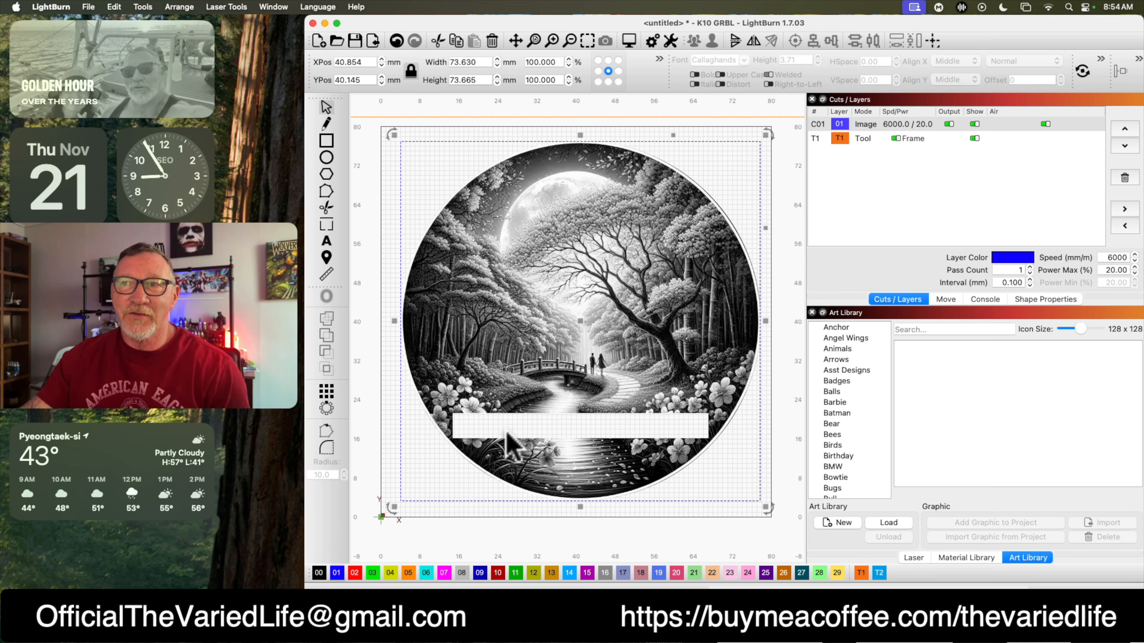
# Add a caption made of the family name and "Korea Adventures" in Callaghands font inside the image's blank strip.
pyautogui.click(322, 245)
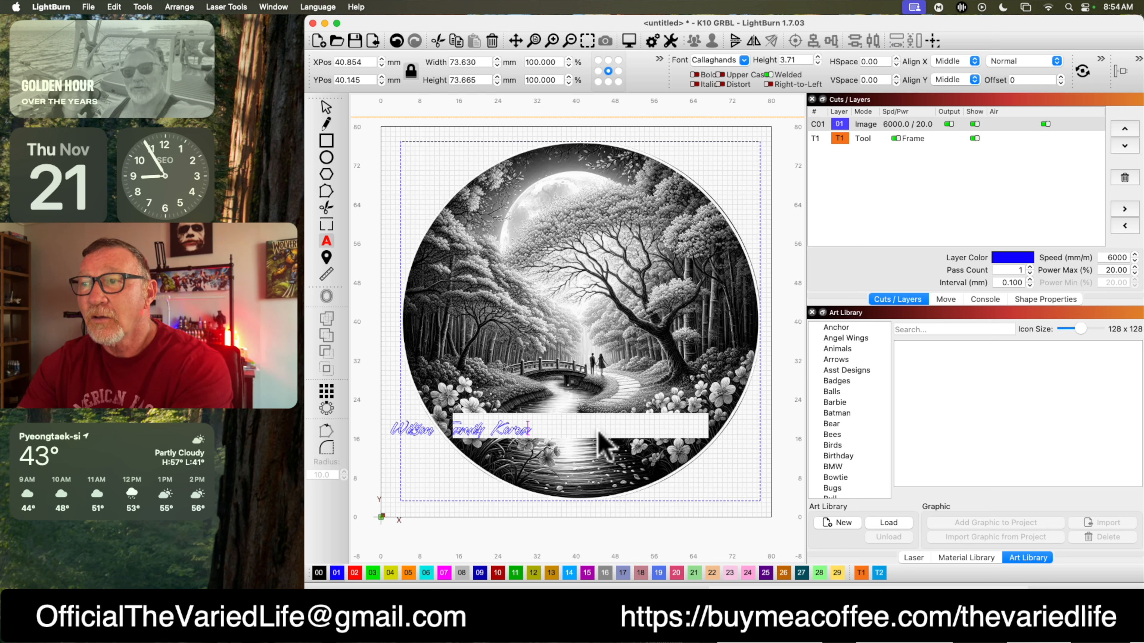
pyautogui.write('Adventures')
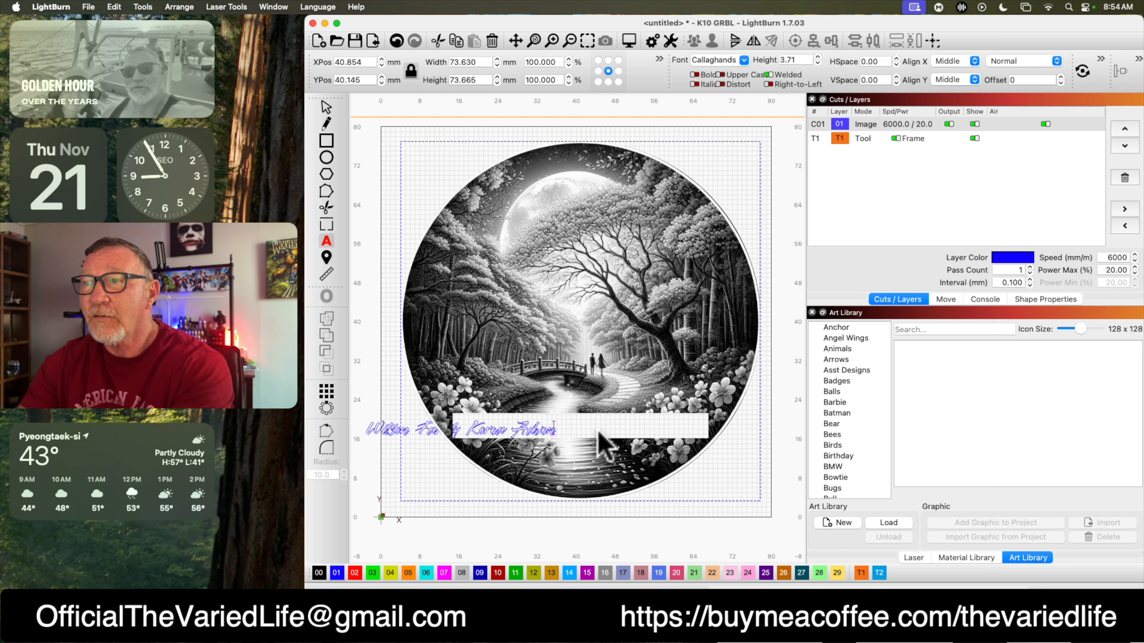
pyautogui.click(586, 424)
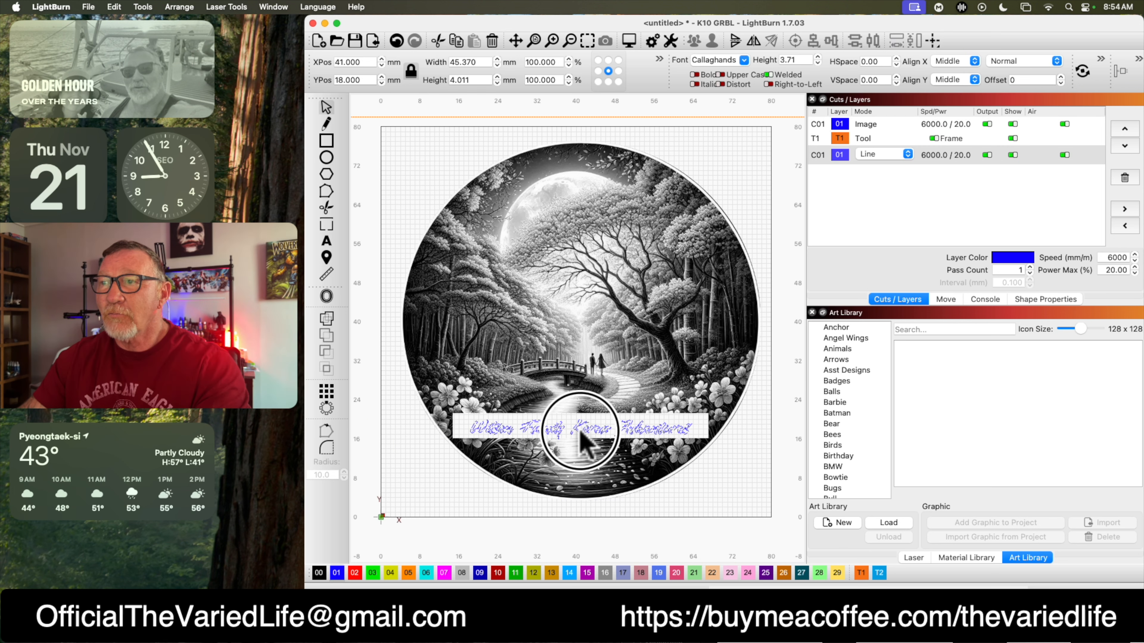
# Set the caption's layer to Fill mode and enlarge the caption to about 50.7 mm wide to span the blank strip.
pyautogui.click(883, 154)
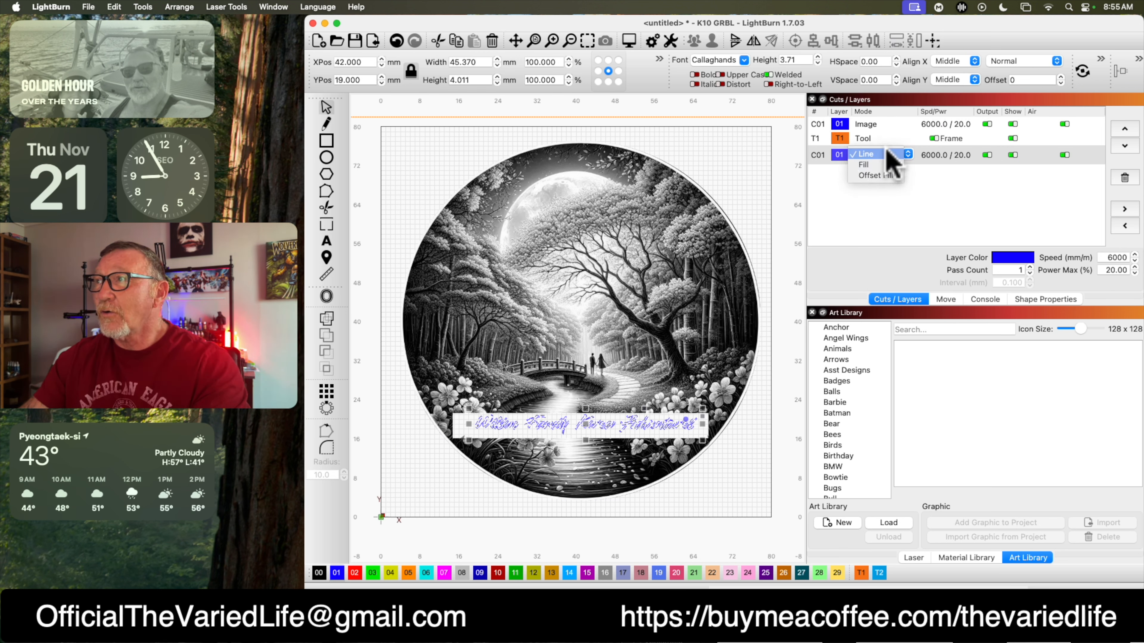
pyautogui.click(881, 165)
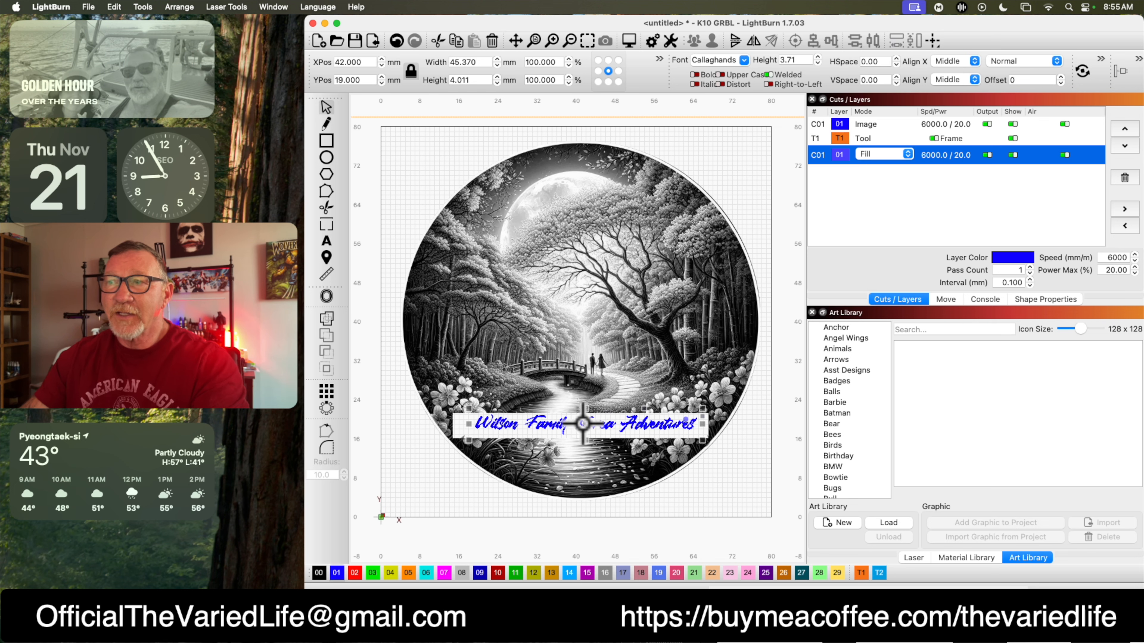
pyautogui.click(534, 41)
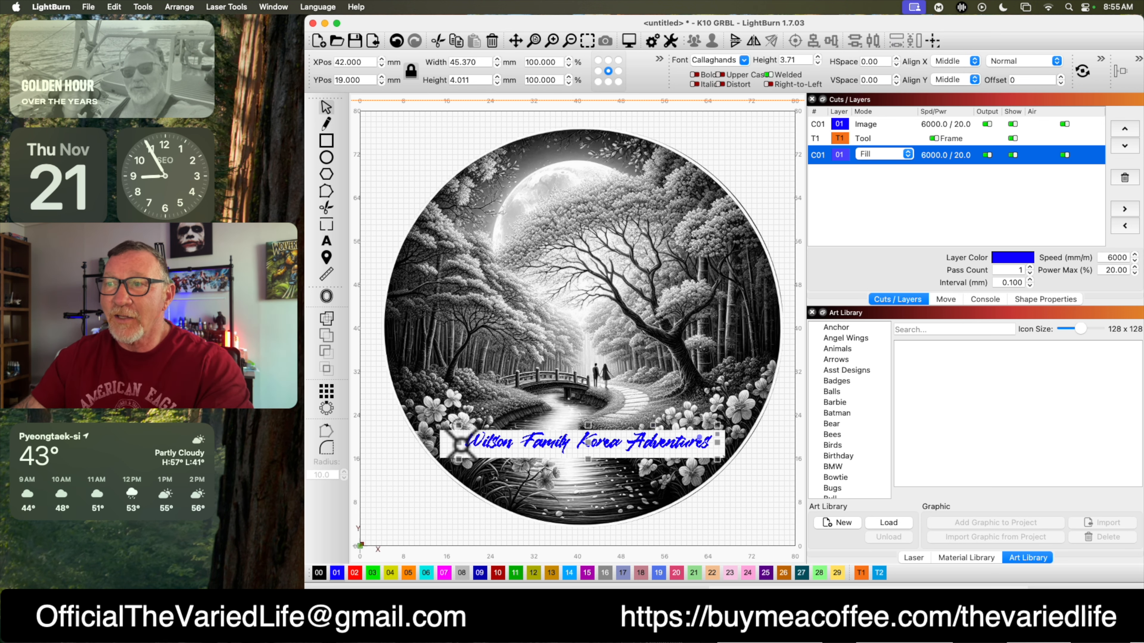
pyautogui.moveTo(458, 443); pyautogui.dragTo(438, 450)
pyautogui.moveTo(716, 441); pyautogui.dragTo(725, 443)
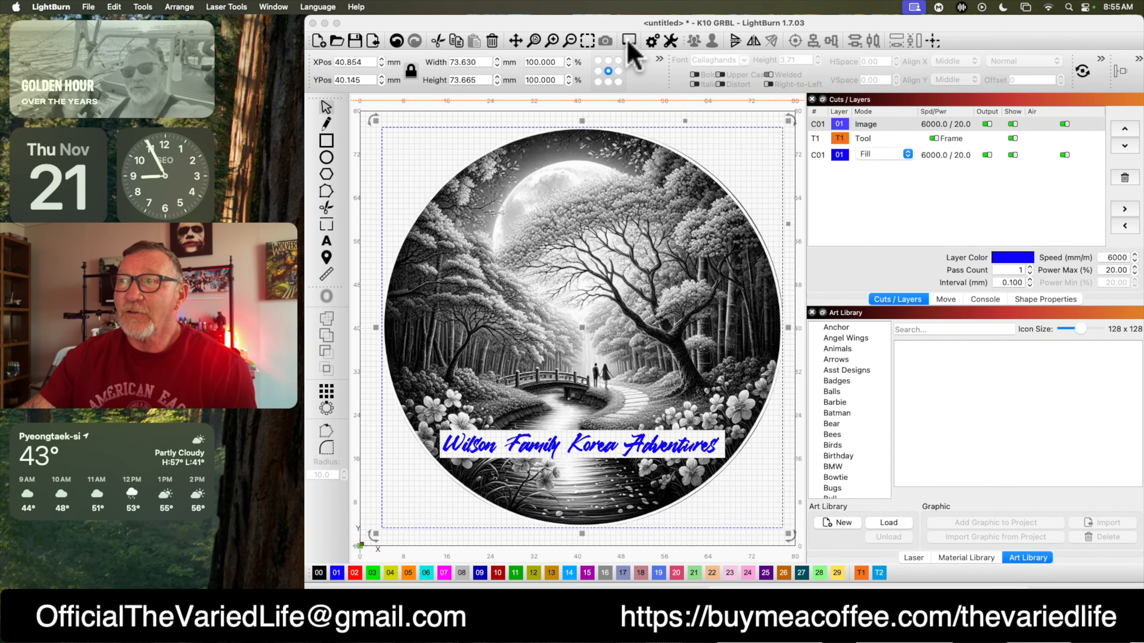
# Preview the engraving of the circular image with its caption, close the preview, and clear the selection.
pyautogui.click(628, 43)
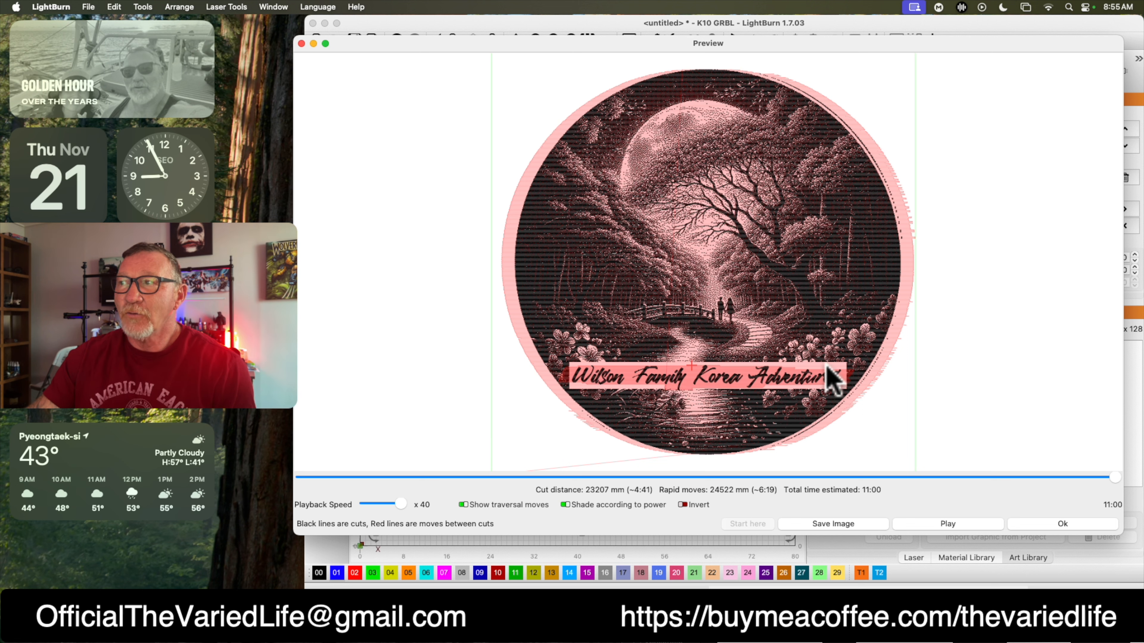
pyautogui.click(1029, 523)
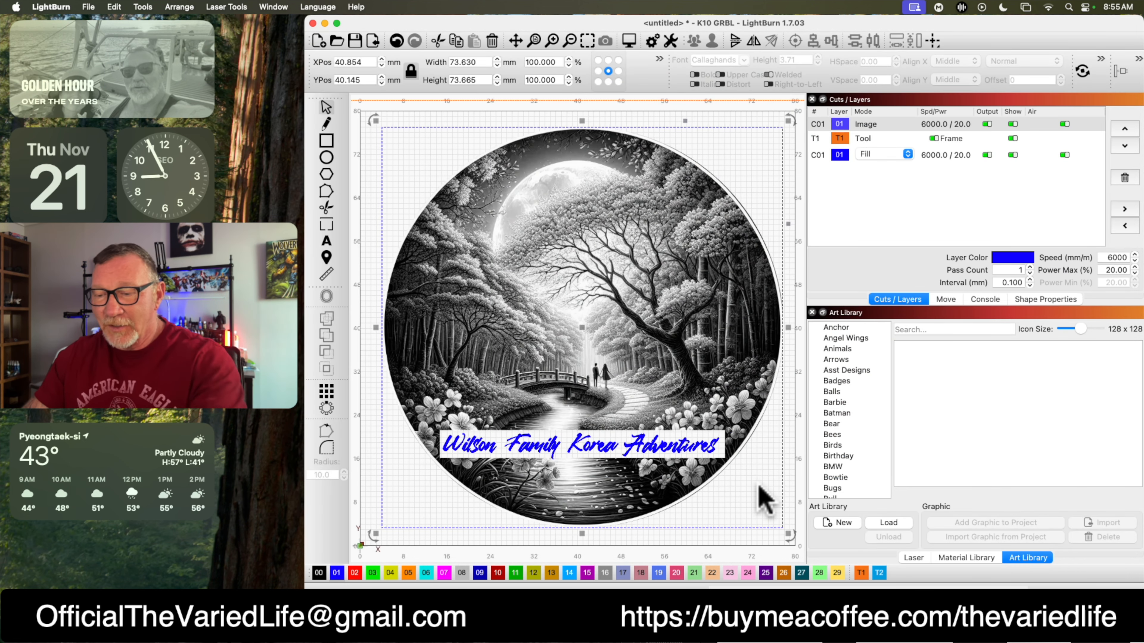
pyautogui.click(766, 541)
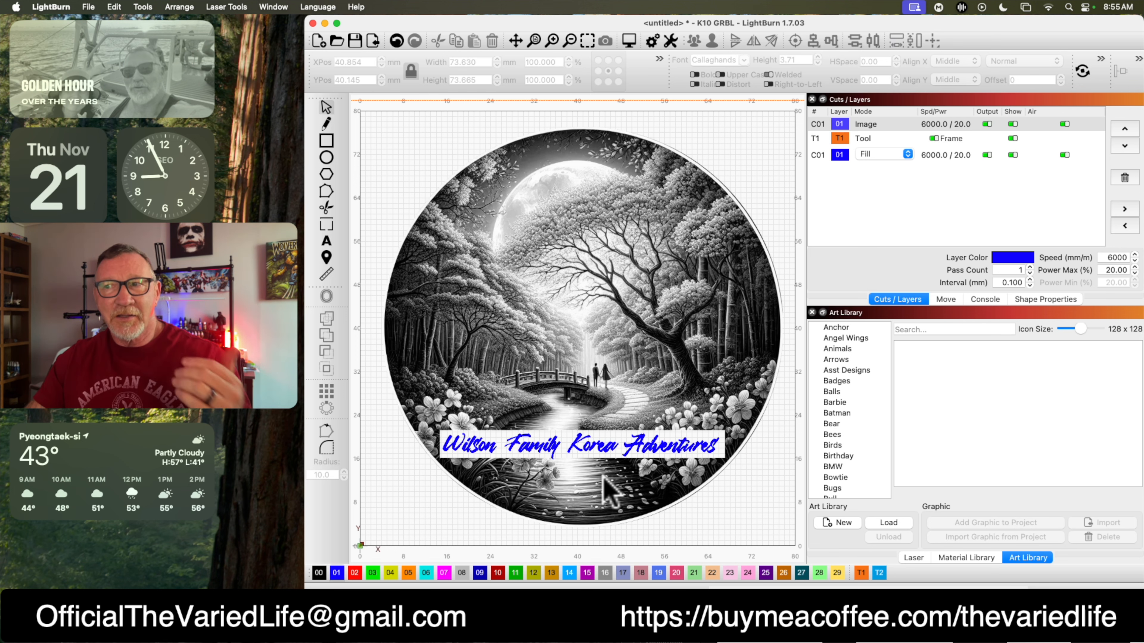
pyautogui.click(761, 517)
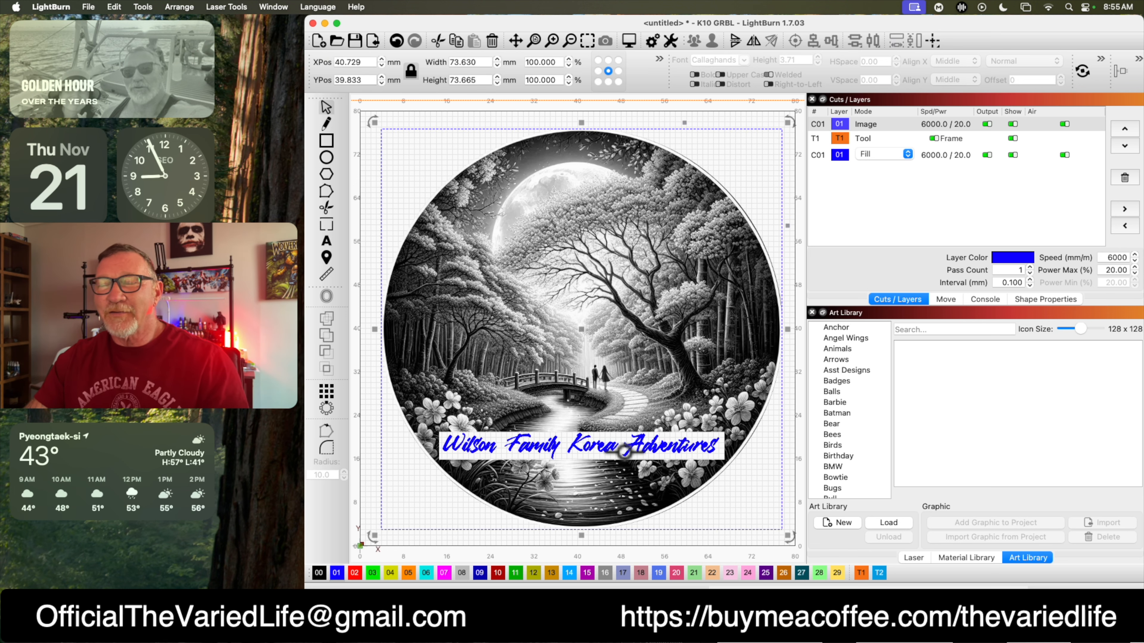
# Delete the caption and the flattened circular image from the work area.
pyautogui.click(605, 448)
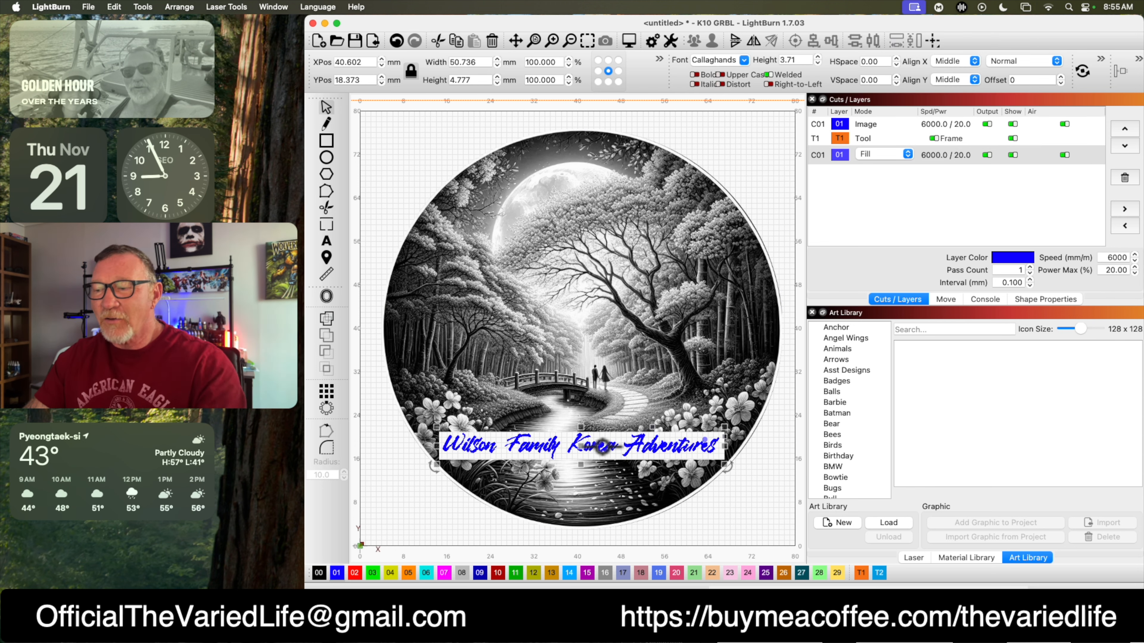
pyautogui.press('Delete')
pyautogui.click(646, 372)
pyautogui.press('Delete')
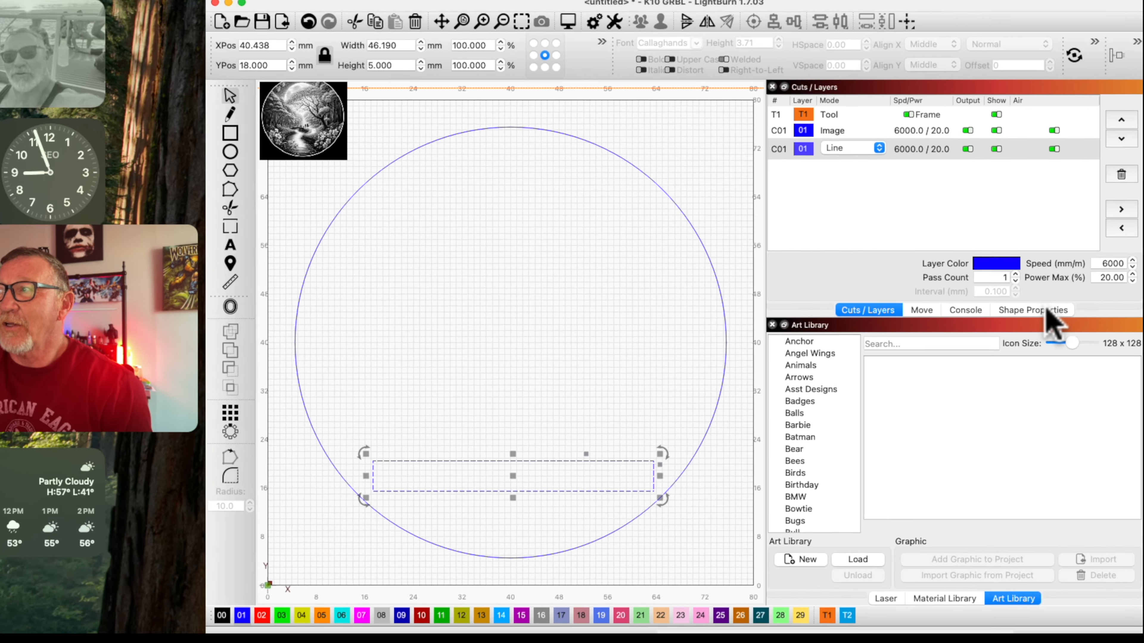
# Set the rectangle's corner radius to 2.5 mm, and change it to -1.5 mm for inward-curved corners.
pyautogui.click(1048, 299)
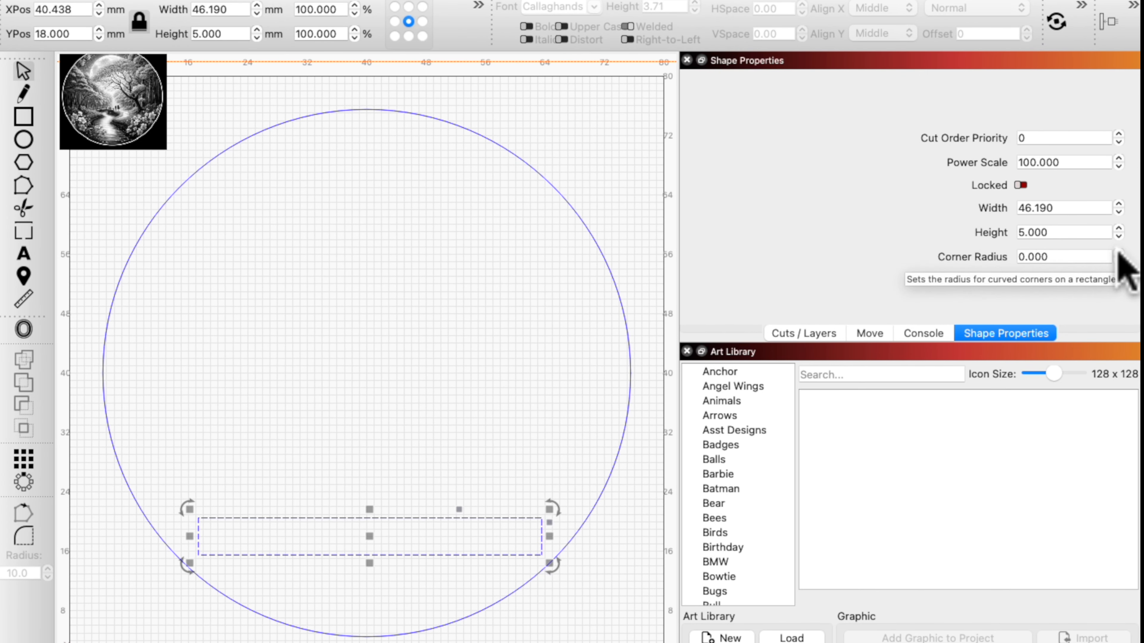
pyautogui.click(1119, 255)
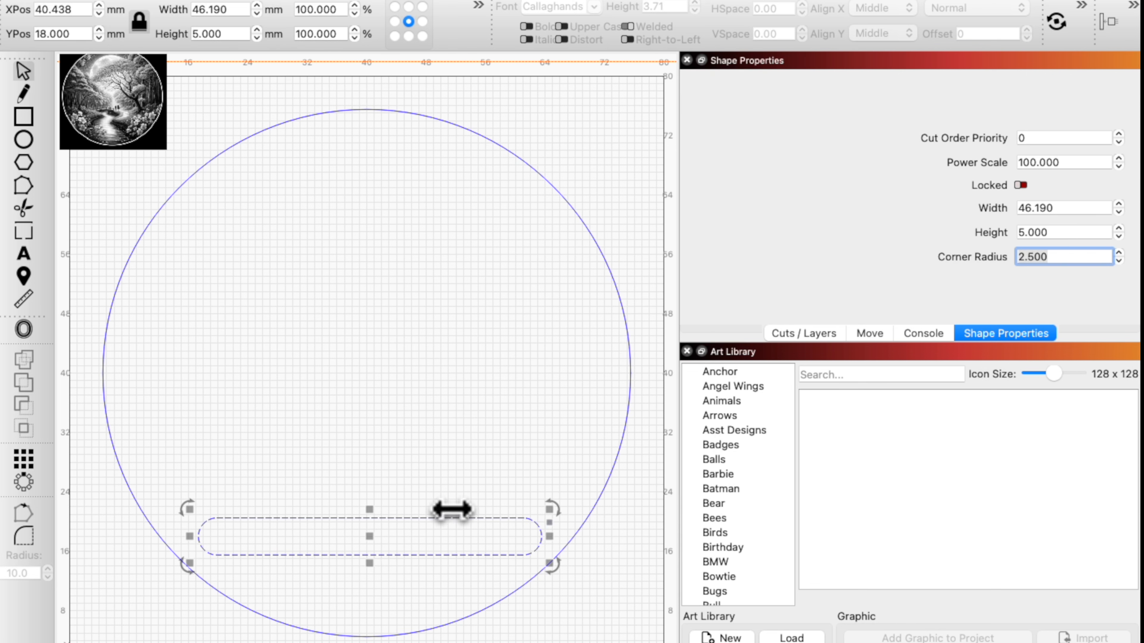
pyautogui.scroll(5, 365, 588)
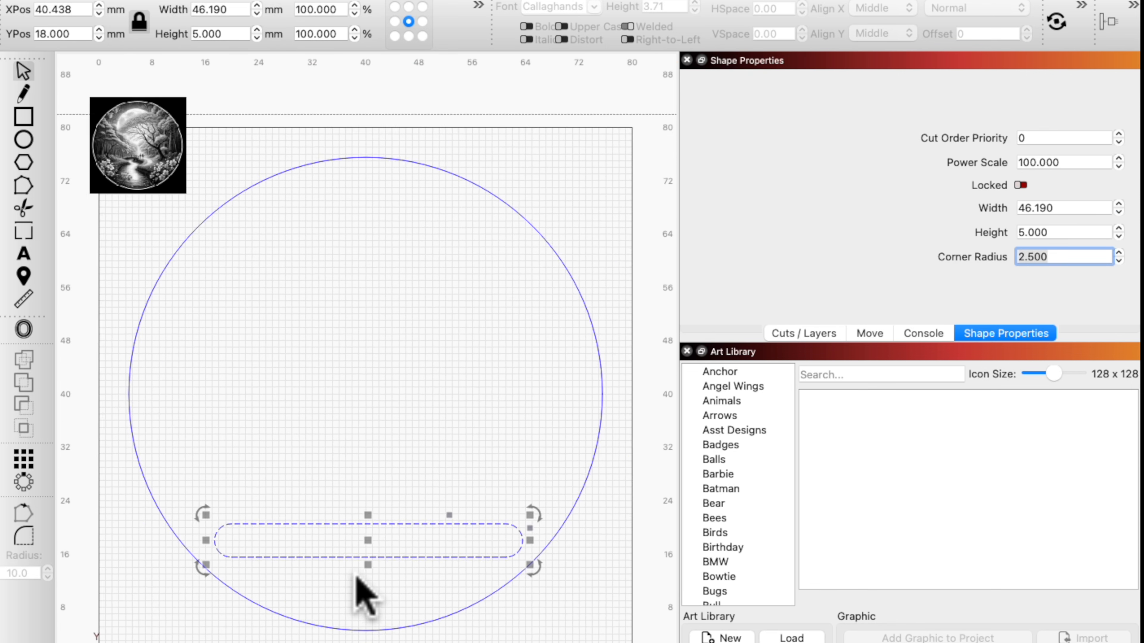
pyautogui.scroll(-2, 368, 589)
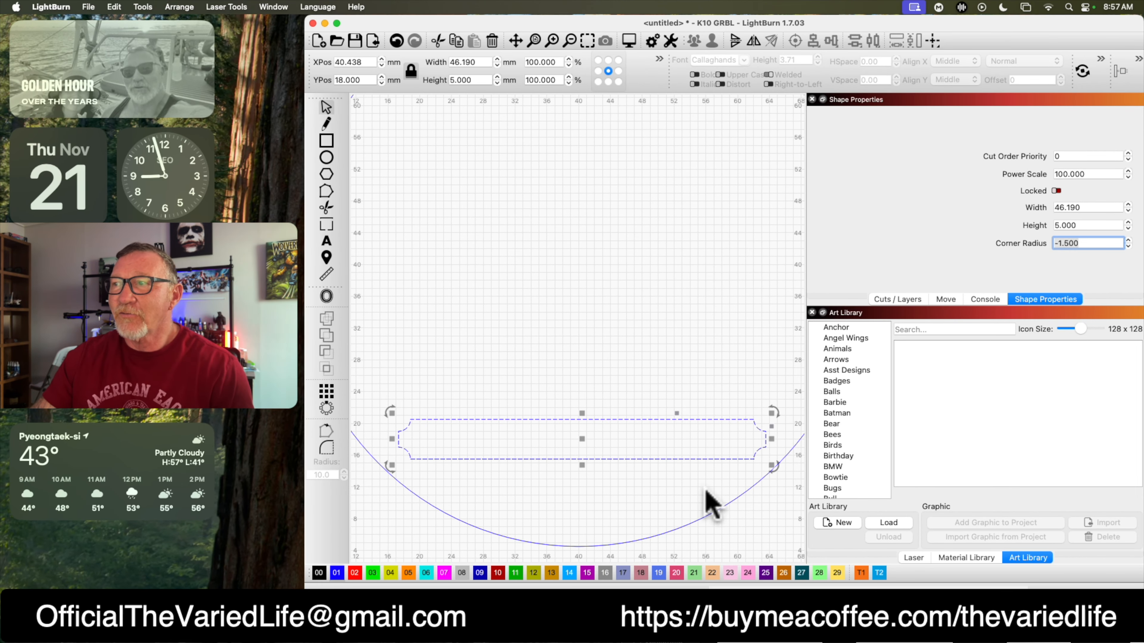
# Select the circle and the notched rectangle and group them together.
pyautogui.click(535, 40)
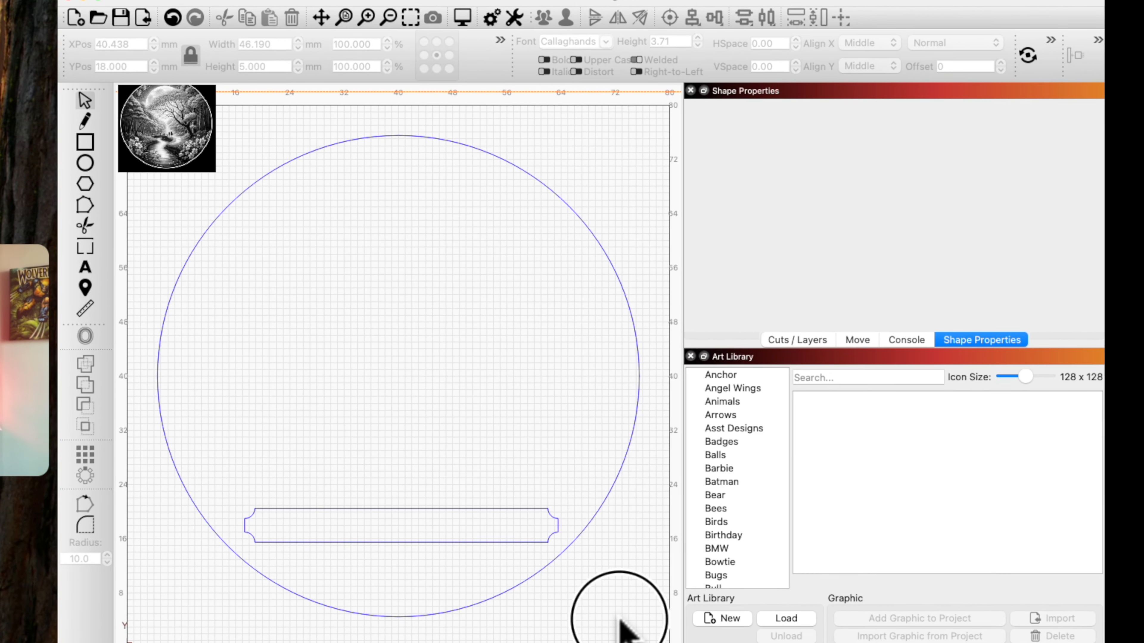
pyautogui.moveTo(621, 620); pyautogui.dragTo(349, 444)
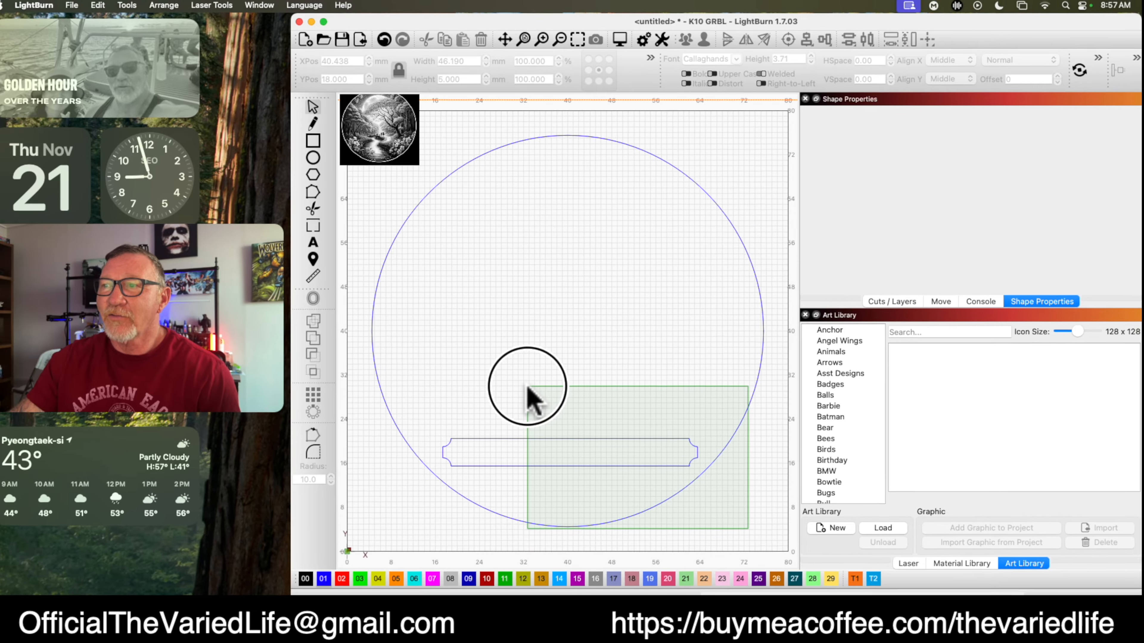
pyautogui.moveTo(527, 386); pyautogui.dragTo(528, 387)
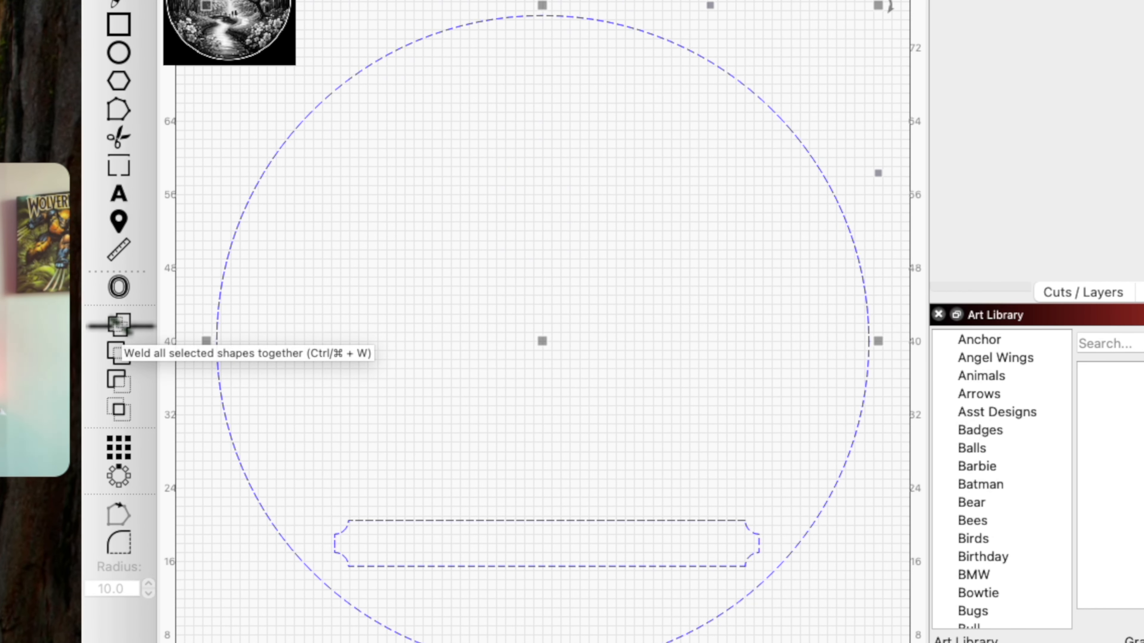
pyautogui.click(119, 324)
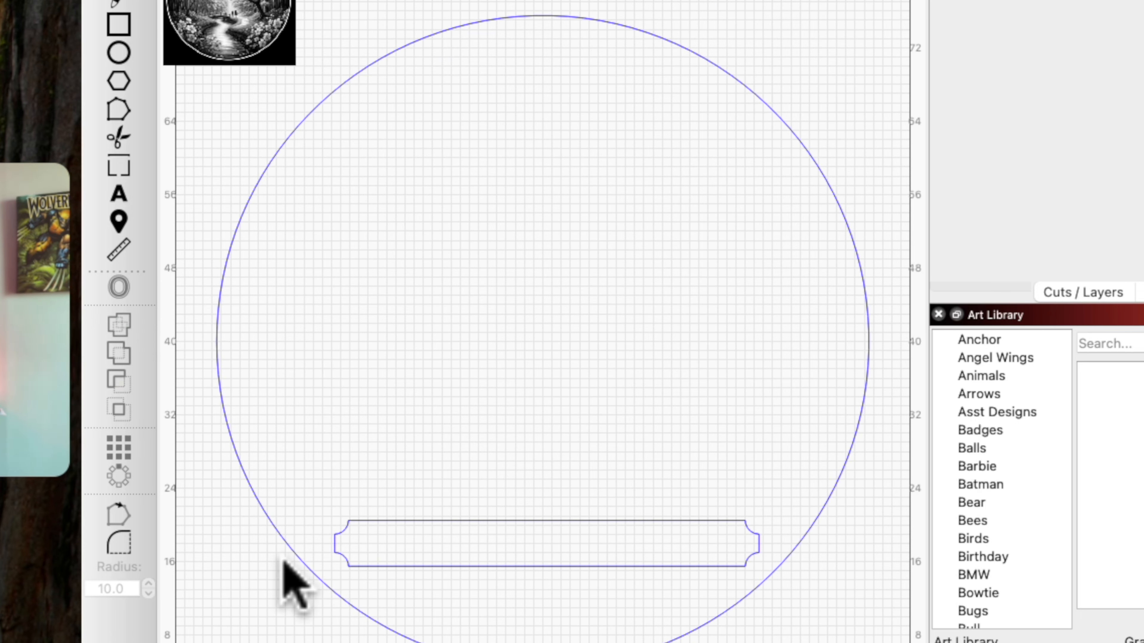
# Move the square image over the circle and enlarge it to about 57.2 mm square.
pyautogui.moveTo(203, 18); pyautogui.dragTo(602, 403)
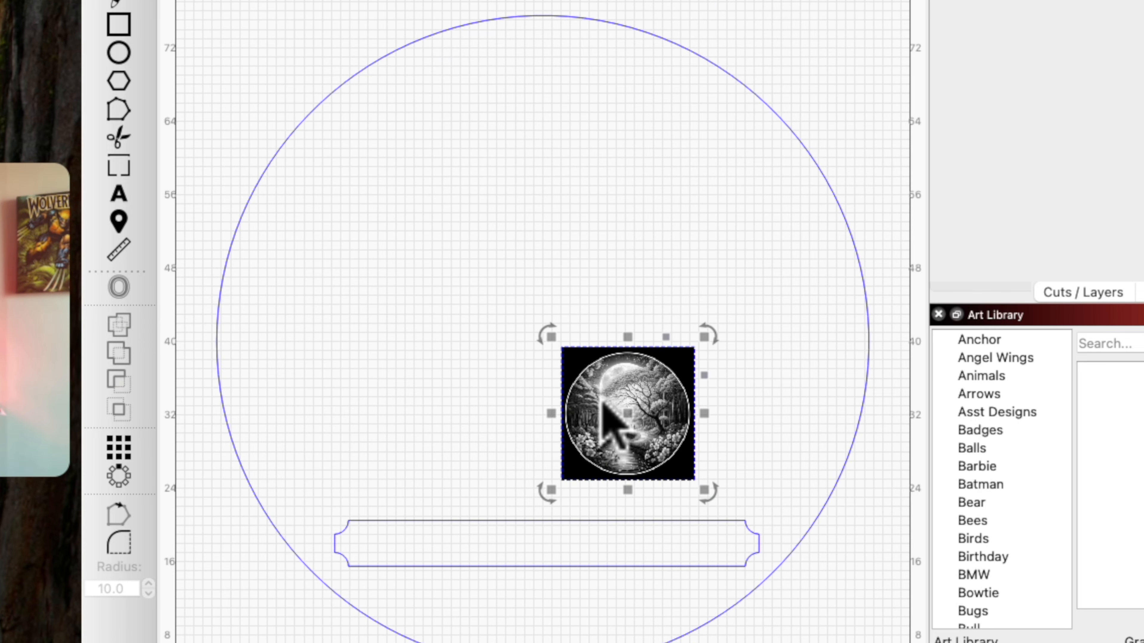
pyautogui.moveTo(551, 336); pyautogui.dragTo(178, 0)
pyautogui.moveTo(578, 279); pyautogui.dragTo(555, 269)
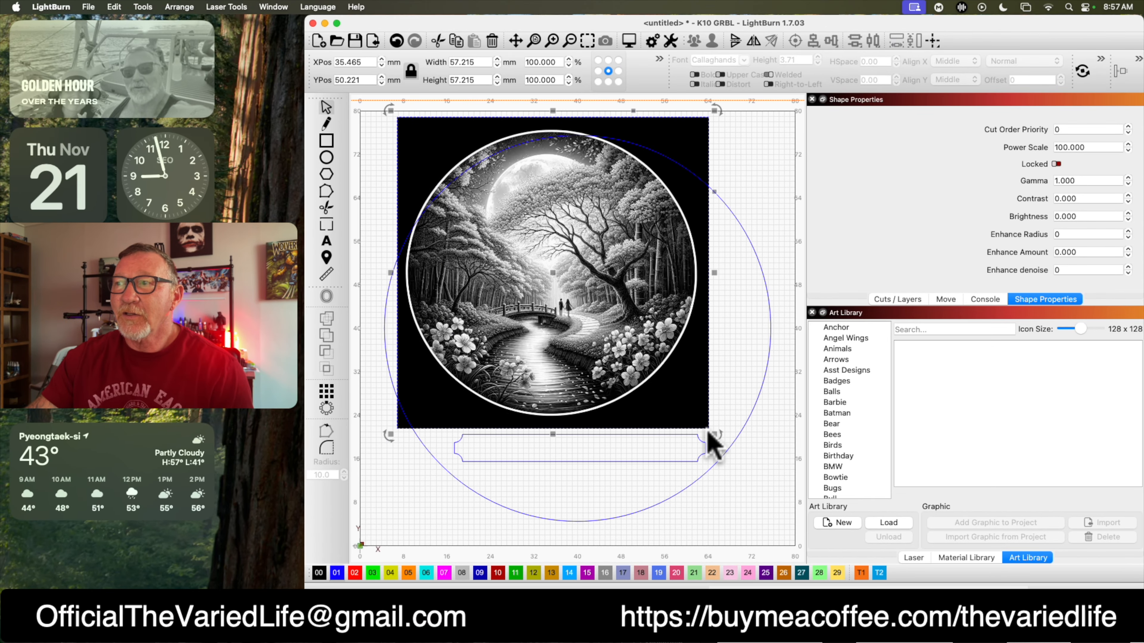
# Select the image together with the grouped circle and notched rectangle and apply the shapes as its mask.
pyautogui.moveTo(768, 513); pyautogui.dragTo(575, 356)
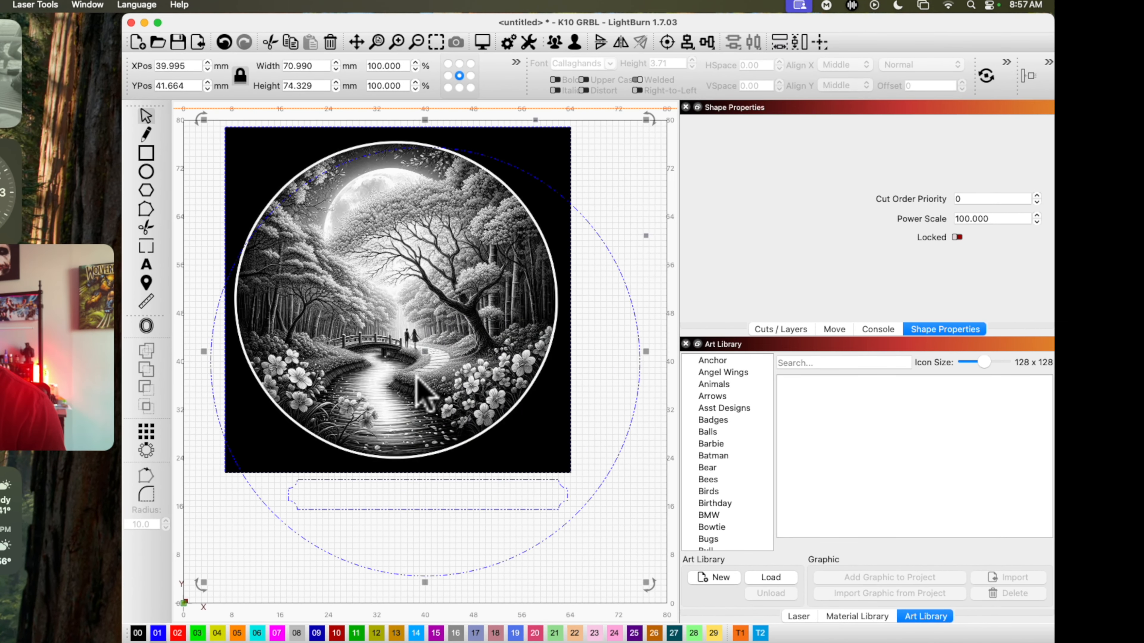
pyautogui.rightClick(417, 377)
pyautogui.click(477, 565)
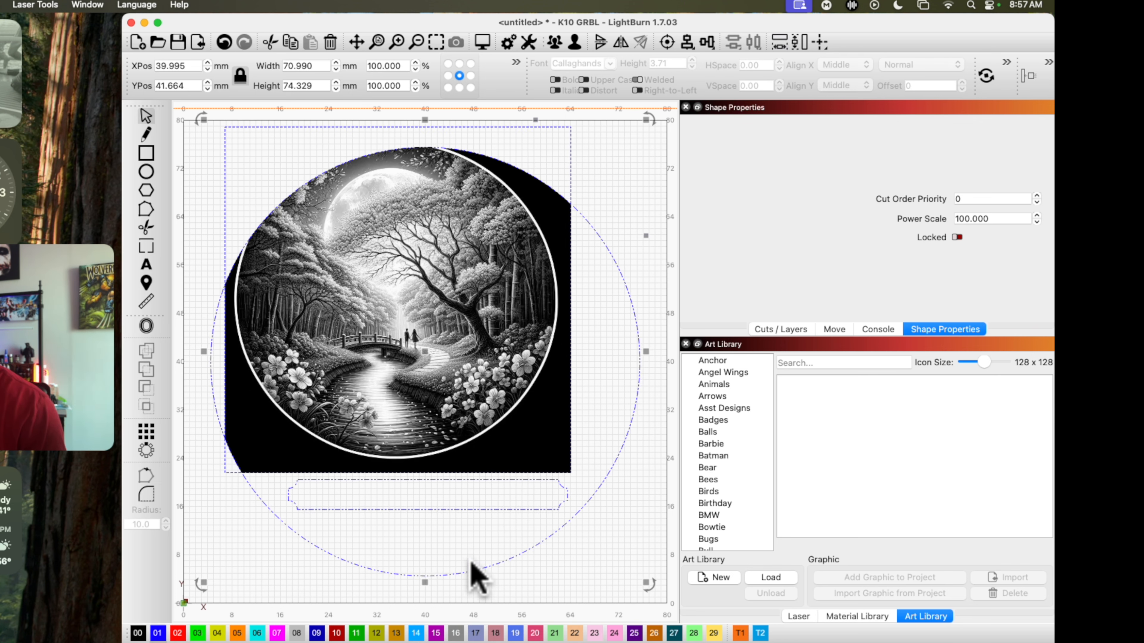
# Select only the masked image, enlarge it to about 77 by 79.2 mm, and reposition it so the scene fills the circle.
pyautogui.click(382, 332)
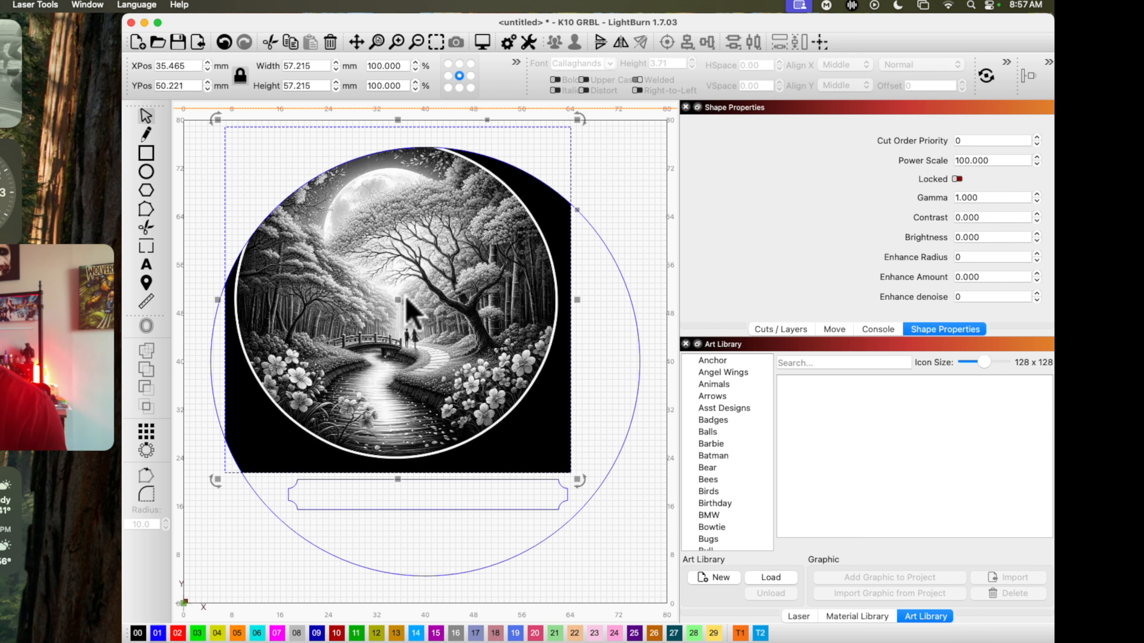
pyautogui.moveTo(585, 493); pyautogui.dragTo(626, 602)
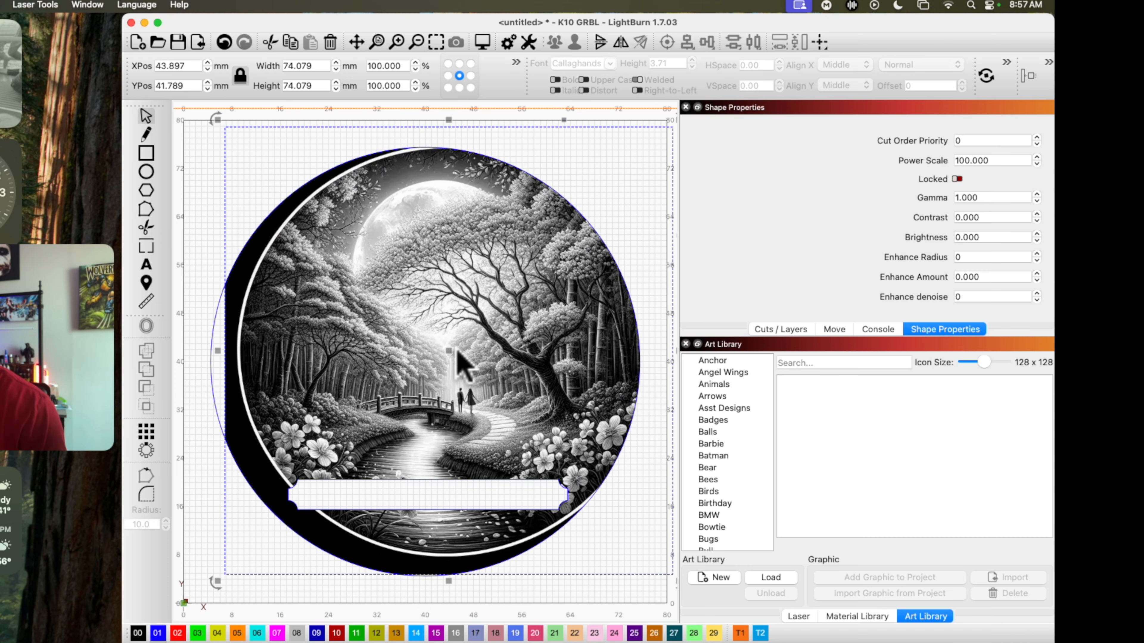
pyautogui.moveTo(452, 352); pyautogui.dragTo(420, 366)
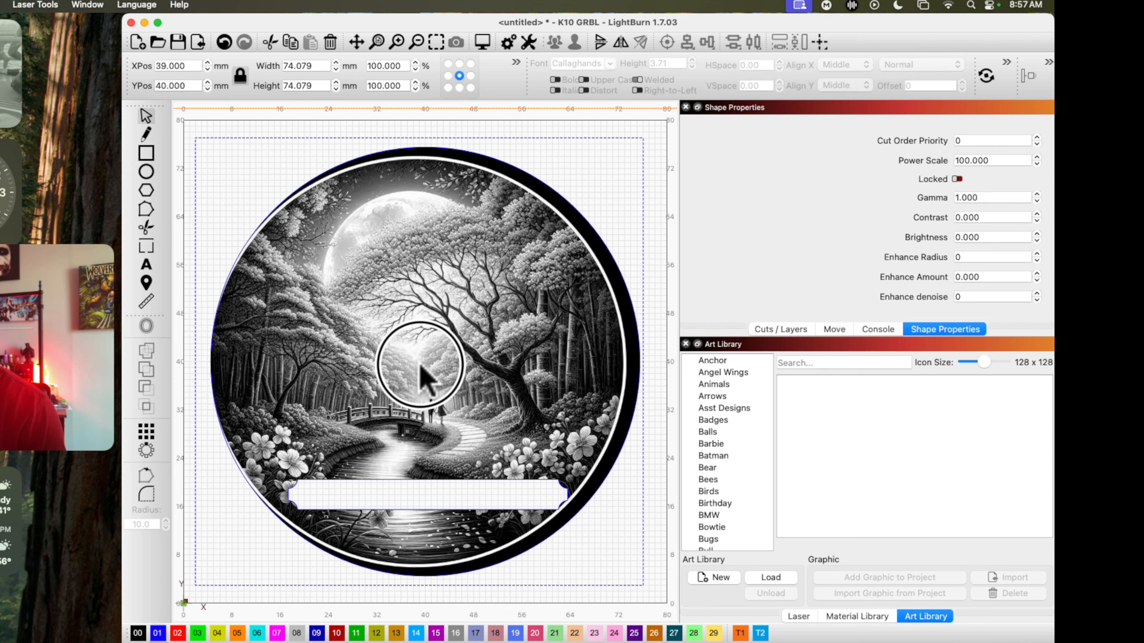
pyautogui.moveTo(650, 132); pyautogui.dragTo(666, 114)
pyautogui.moveTo(426, 586); pyautogui.dragTo(425, 601)
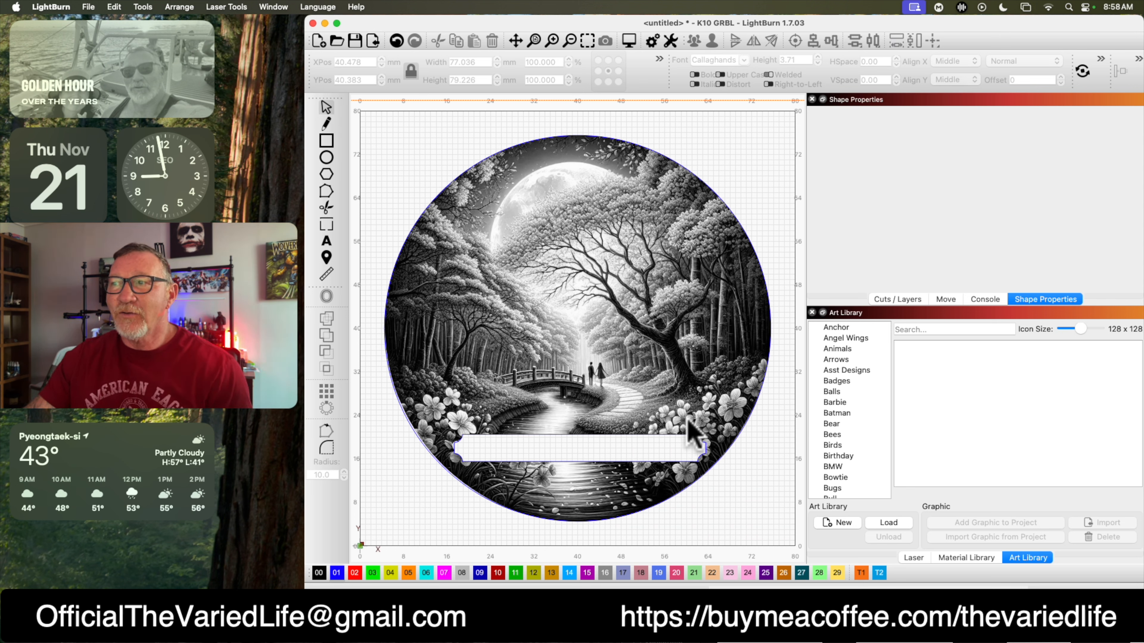
# Select the image with its circle and notched rectangle mask and flatten the image mask.
pyautogui.click(681, 383)
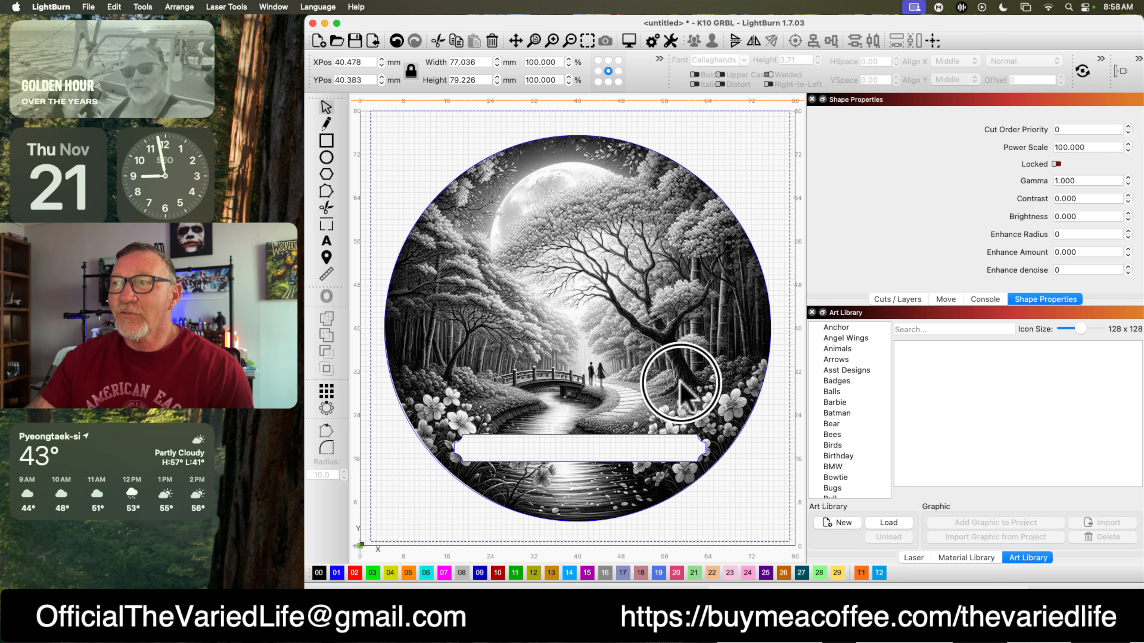
pyautogui.click(751, 548)
pyautogui.click(529, 324)
pyautogui.rightClick(533, 314)
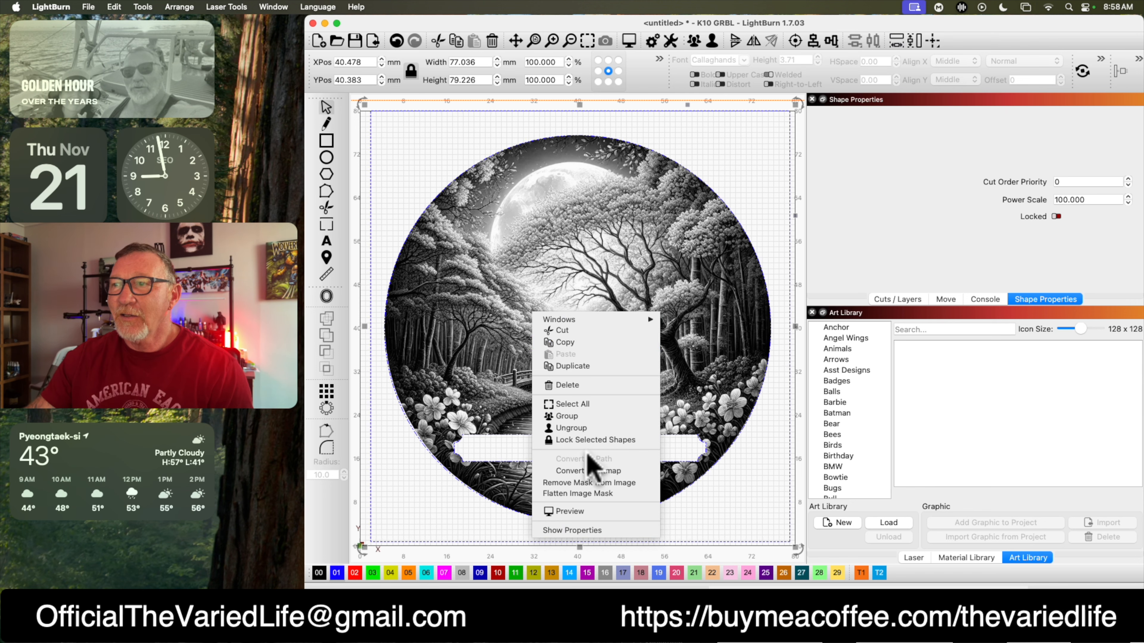
pyautogui.click(576, 494)
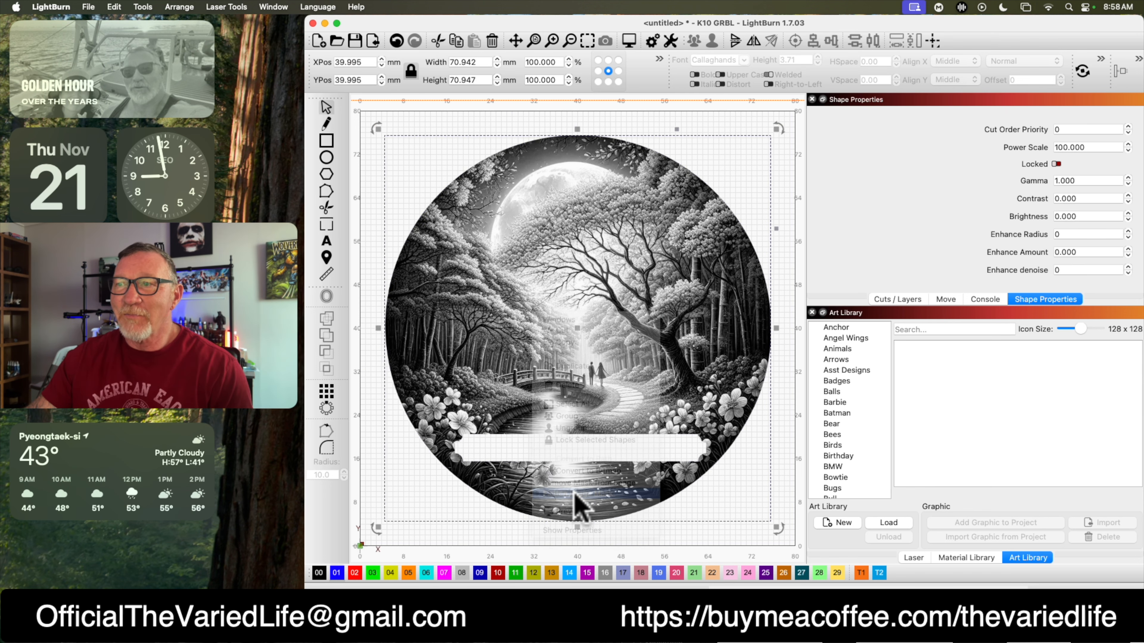
# Shrink the flattened image to about 57.6 mm wide and move it towards the upper part of the work area.
pyautogui.moveTo(775, 527); pyautogui.dragTo(702, 417)
pyautogui.moveTo(541, 293)
pyautogui.mouseDown()
pyautogui.moveTo(604, 302)
pyautogui.moveTo(555, 285)
pyautogui.mouseUp()
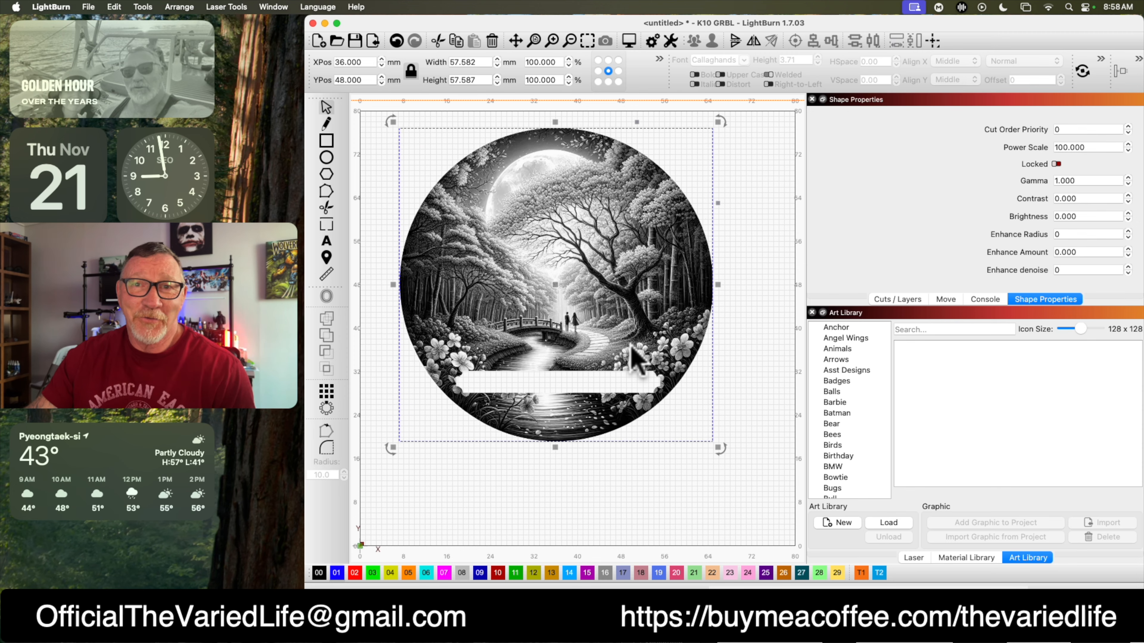
pyautogui.moveTo(626, 325); pyautogui.dragTo(621, 325)
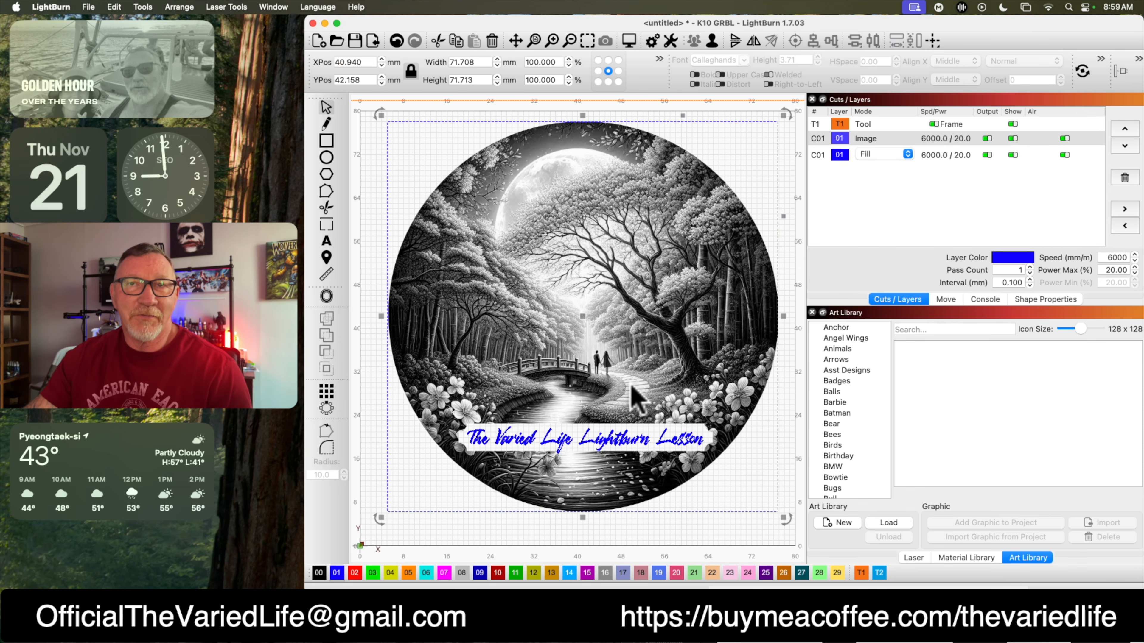